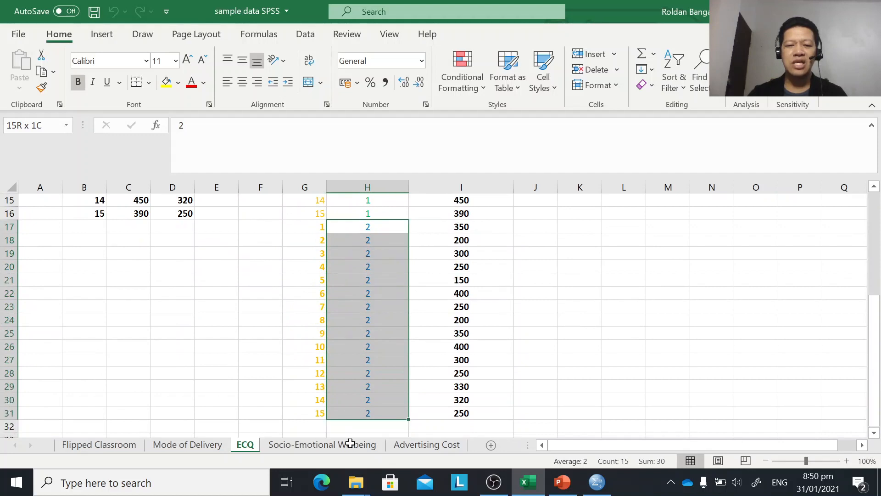
Copy the quarantine status codes and their active case numbers in H2:I31 of the ECQ sheet, without the headers
scroll(436, 384, "up", 5)
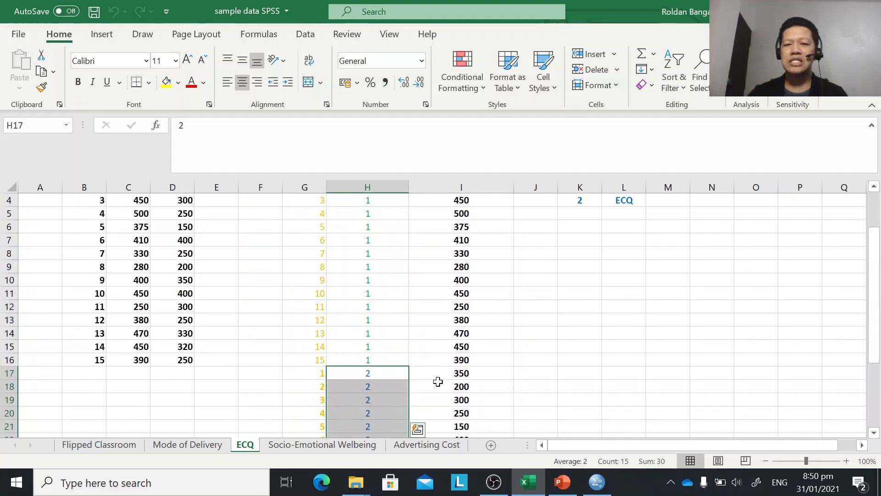
left_click(464, 183)
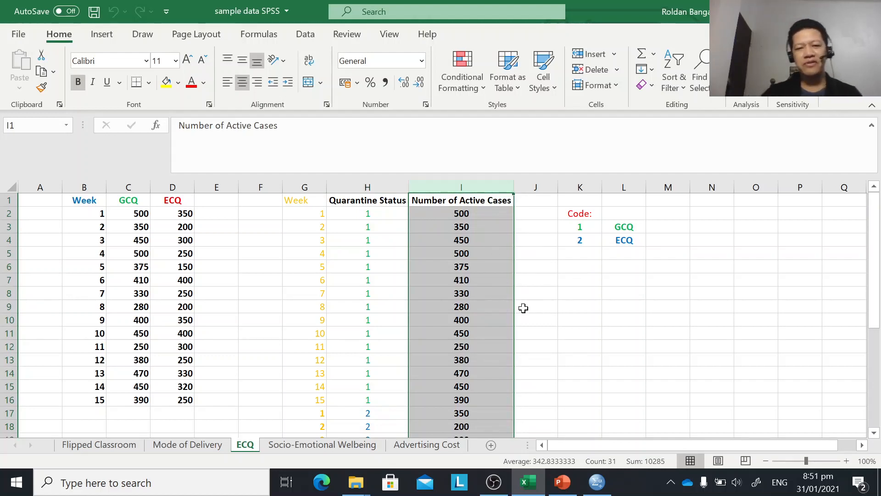
left_click(545, 305)
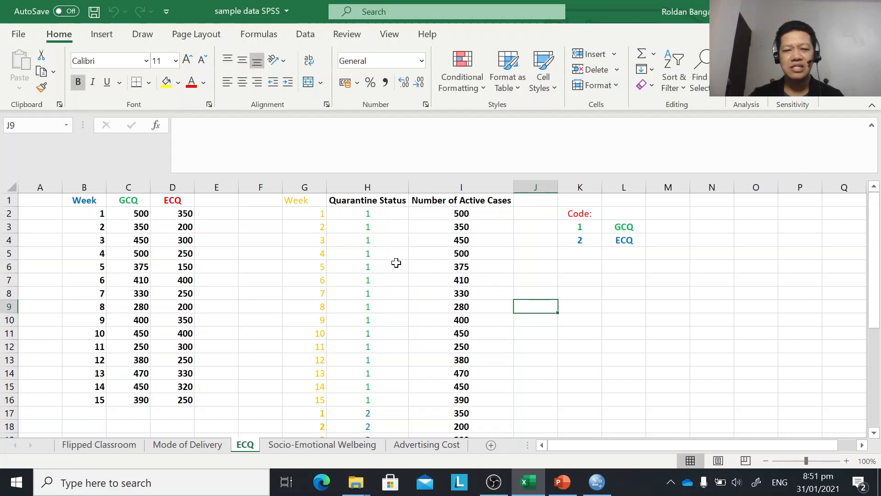
left_click(357, 215)
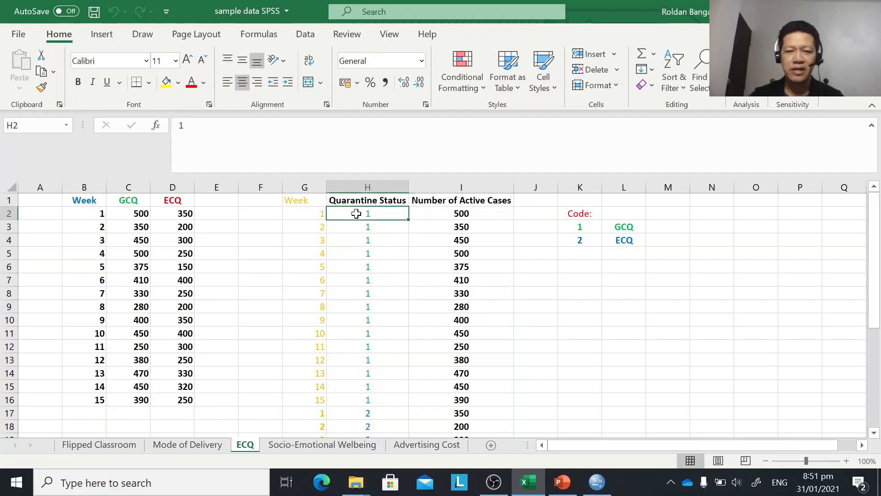
left_click_drag(356, 213, 473, 345)
right_click(484, 236)
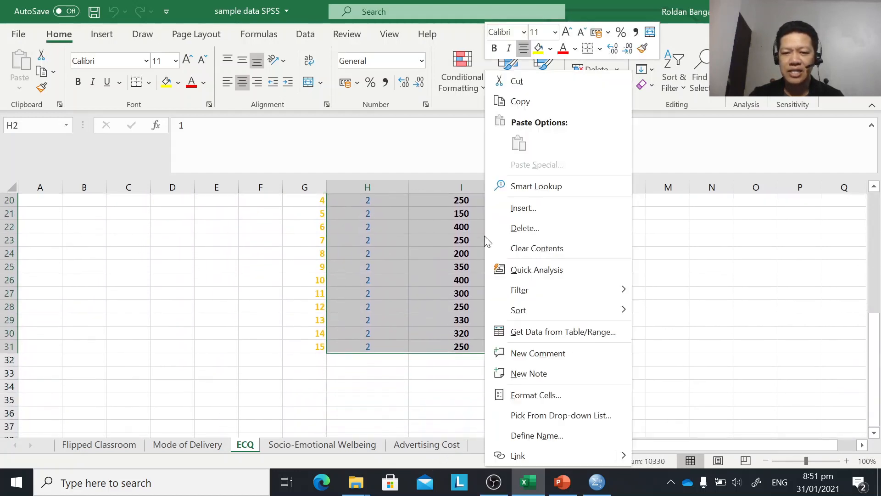
left_click(535, 104)
scroll(413, 312, "up", 6)
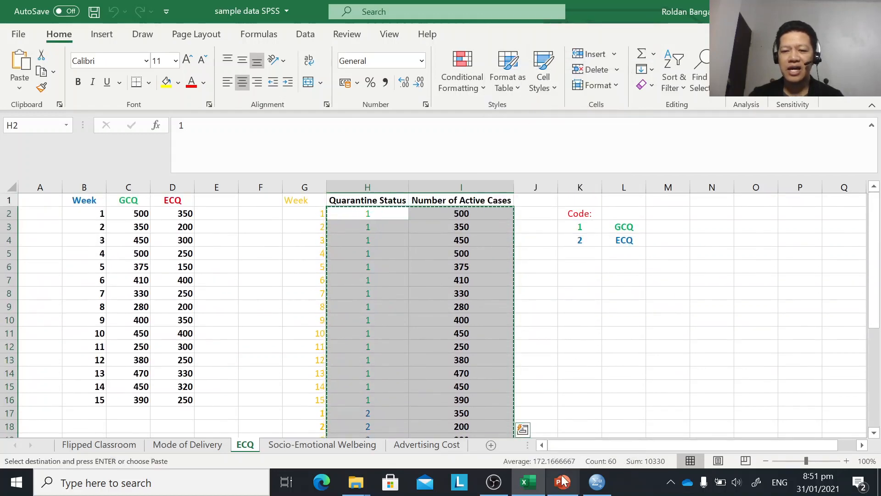
Switch to SPSS and paste the copied data into the empty dataset, starting at the first cell of the data sheet
left_click(597, 483)
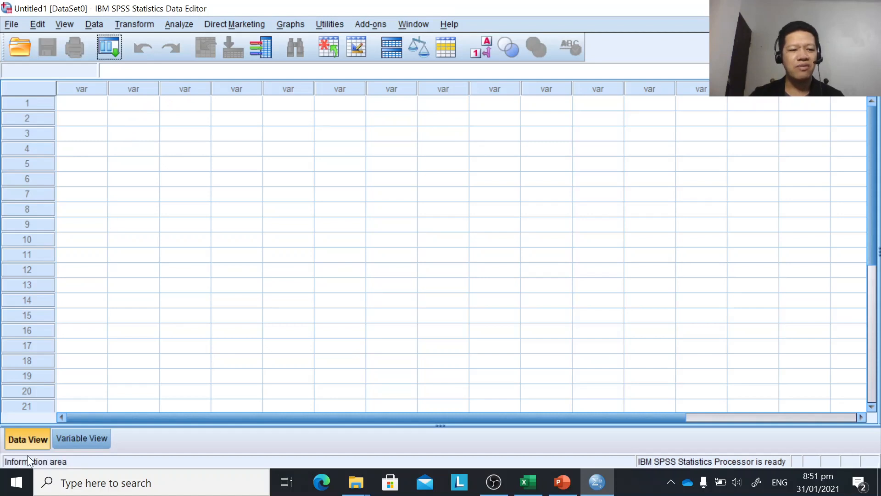
left_click(77, 439)
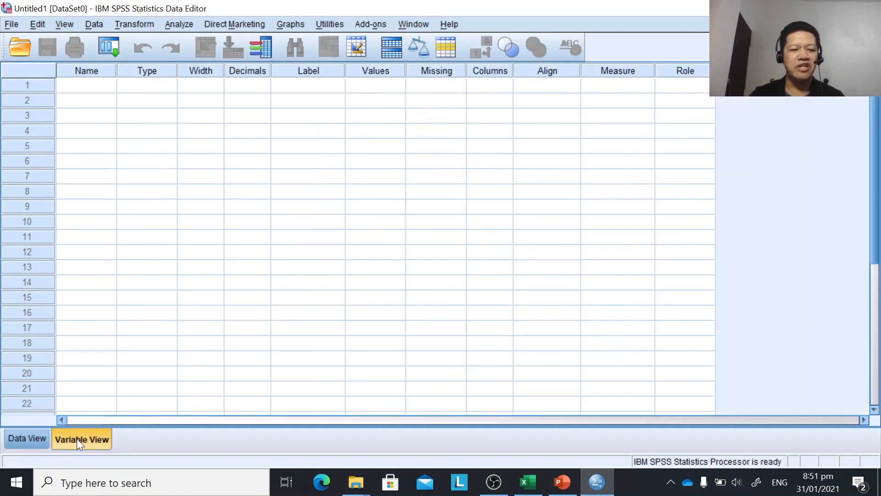
left_click(30, 440)
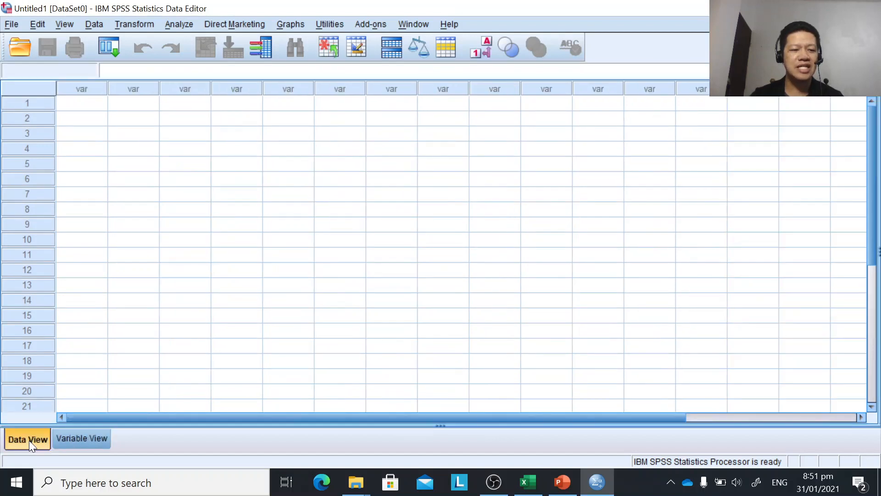
left_click(71, 107)
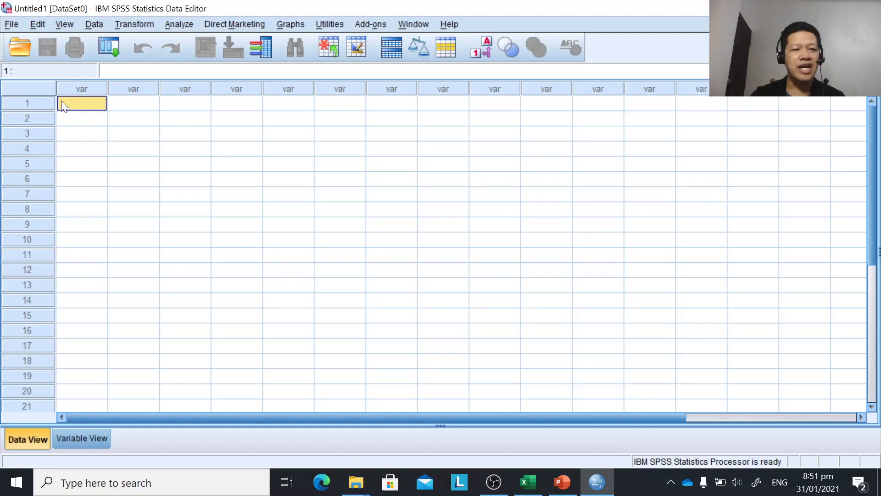
right_click(61, 101)
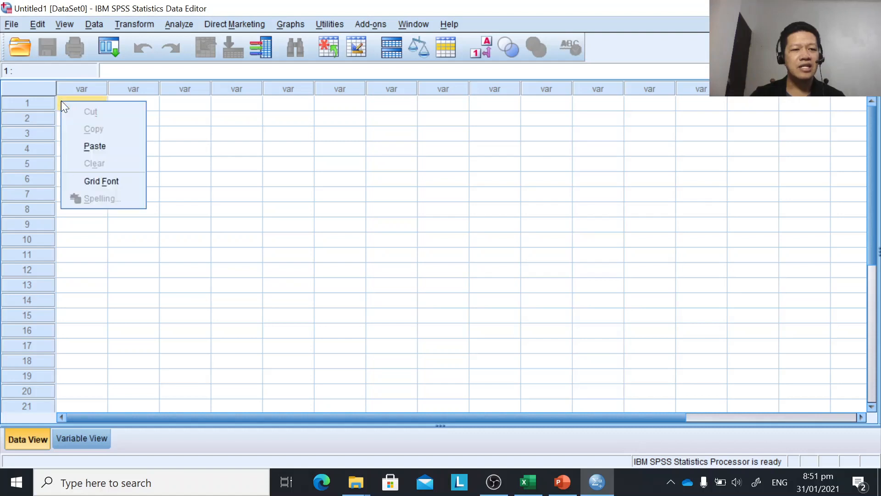
left_click(98, 145)
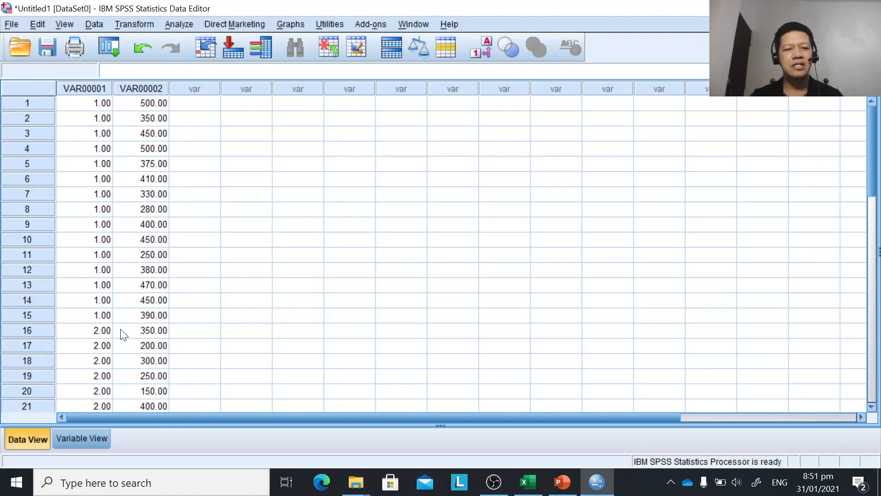
left_click(90, 87)
left_click(128, 87)
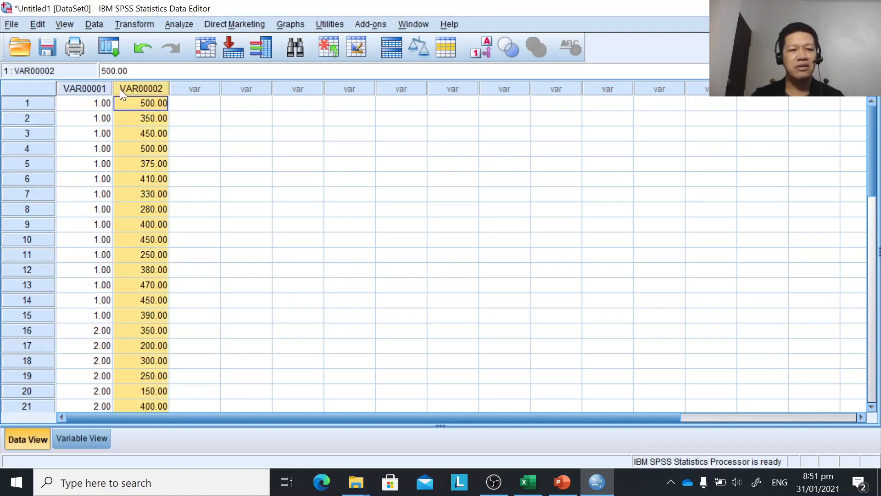
left_click(96, 89)
left_click(136, 91)
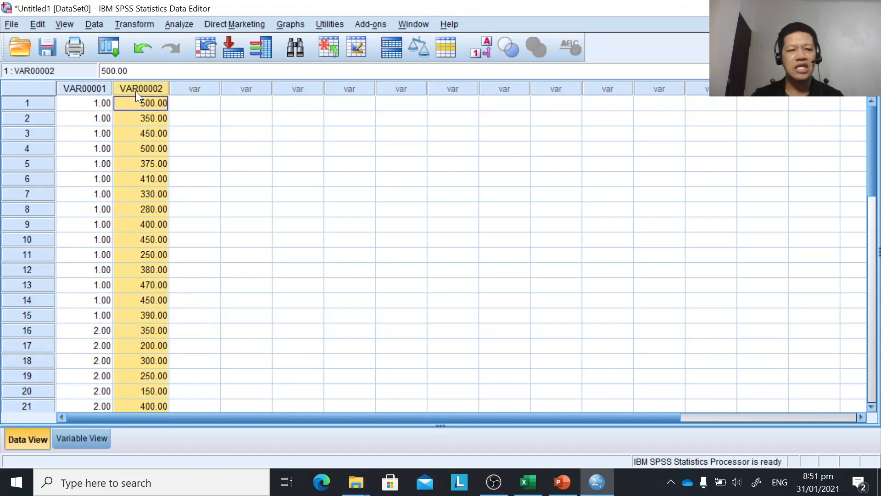
Rename the first variable, which holds the group codes, as Quarantine_Status
left_click(83, 440)
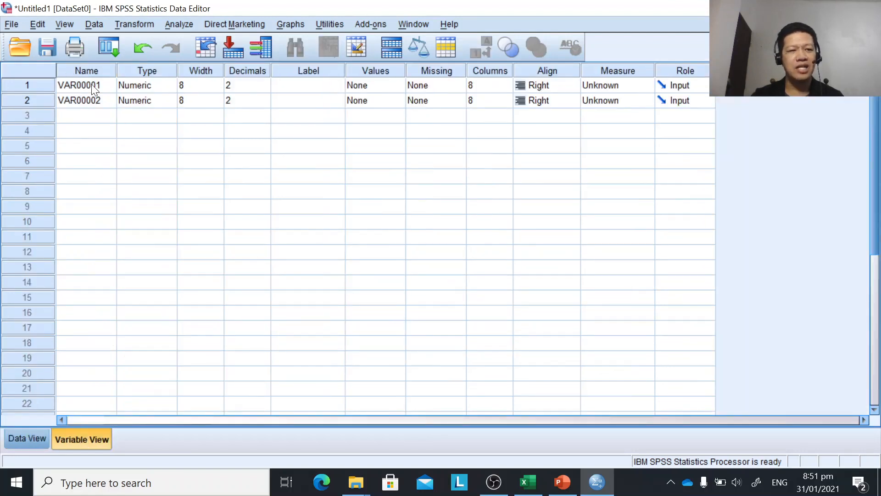
left_click(96, 70)
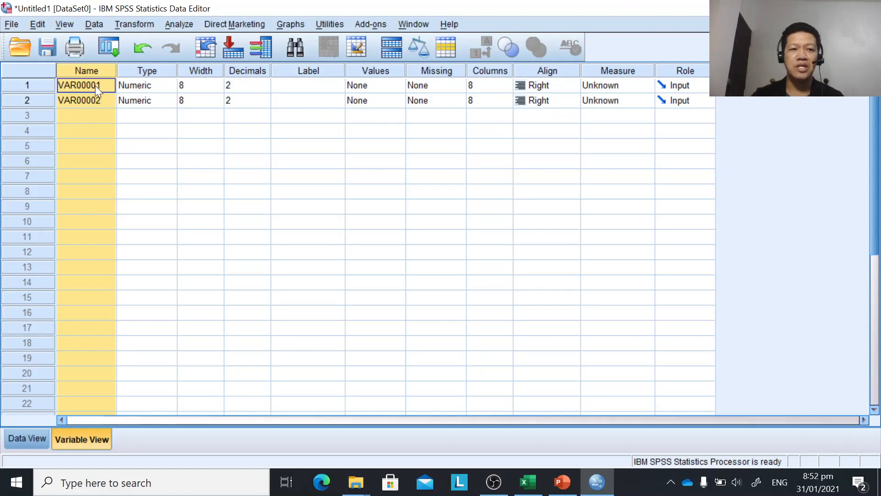
left_click(96, 88)
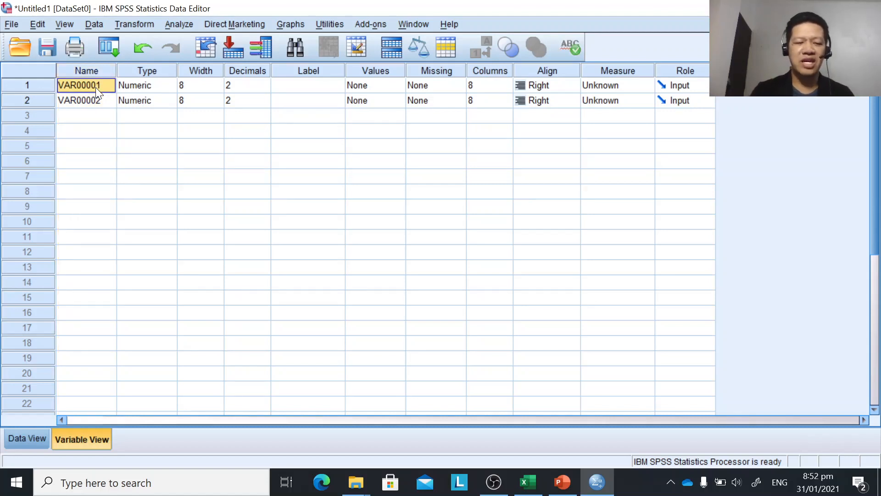
type("Qua")
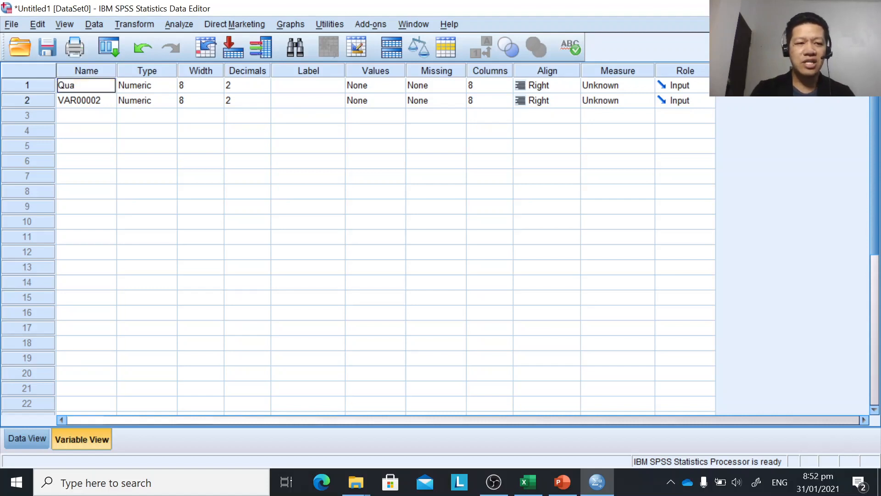
type("rantine")
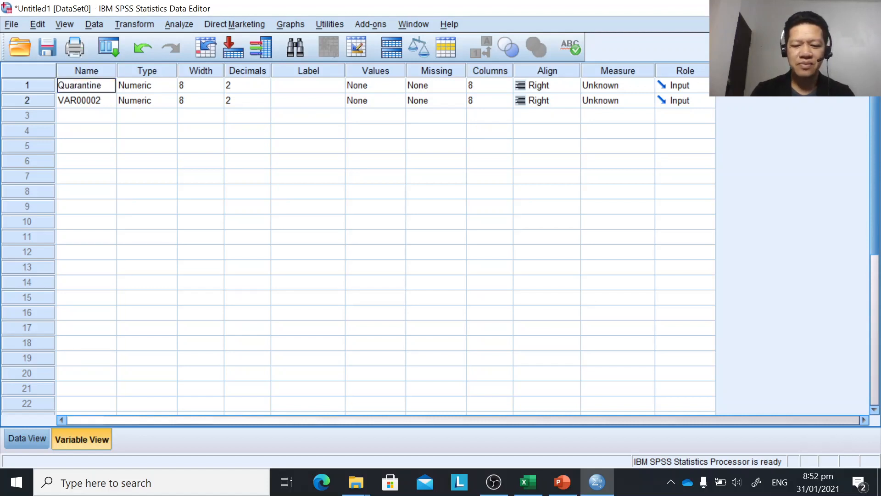
type("_Sta")
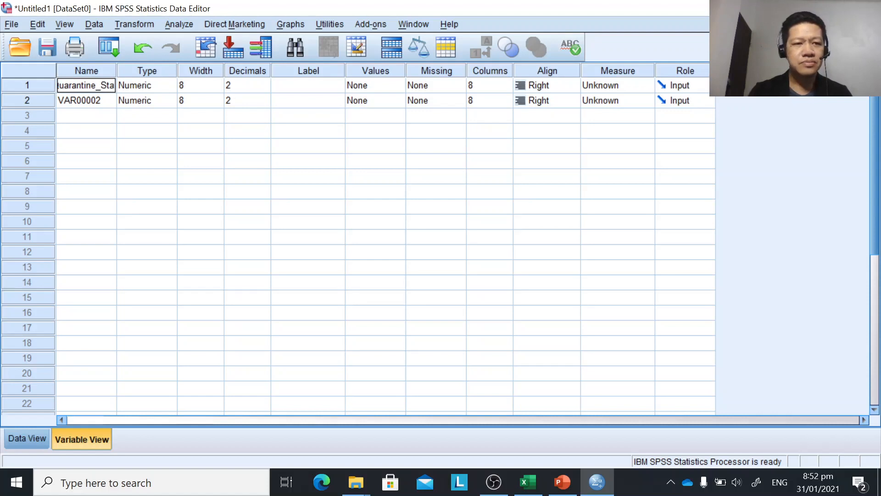
type("tus")
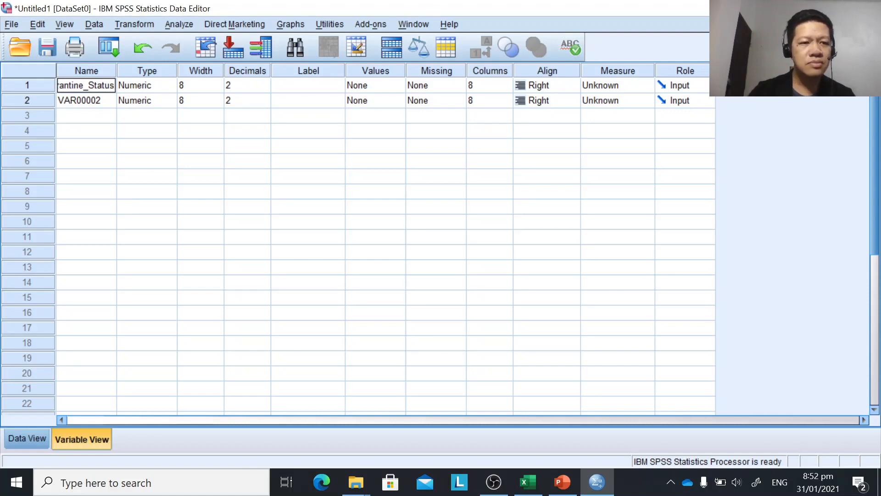
Rename the second variable as Number_of_Active_Case
left_click(80, 104)
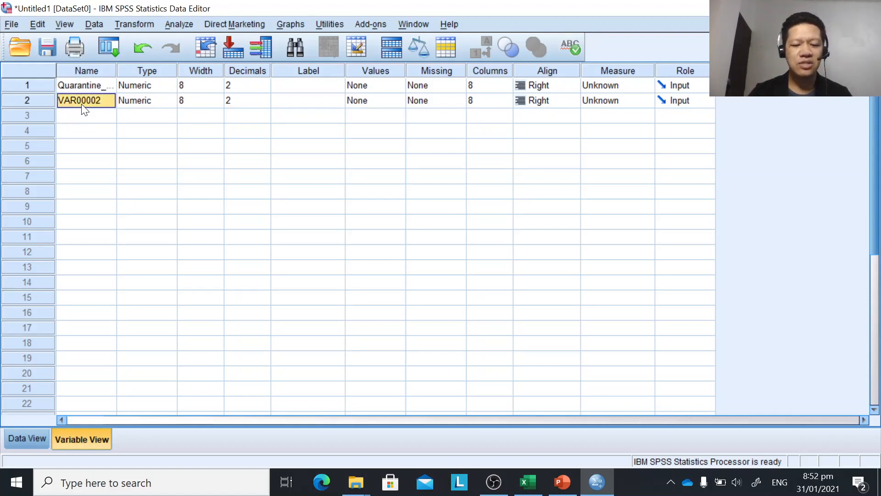
type("Number_")
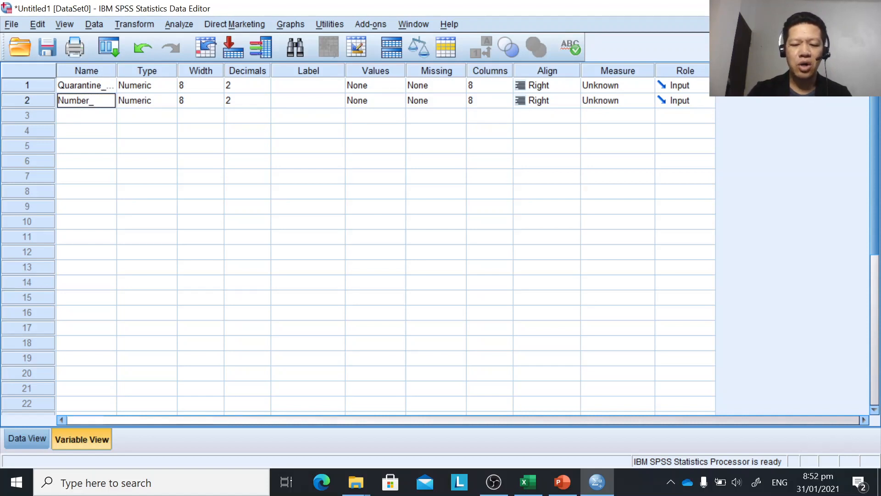
type("of_Act")
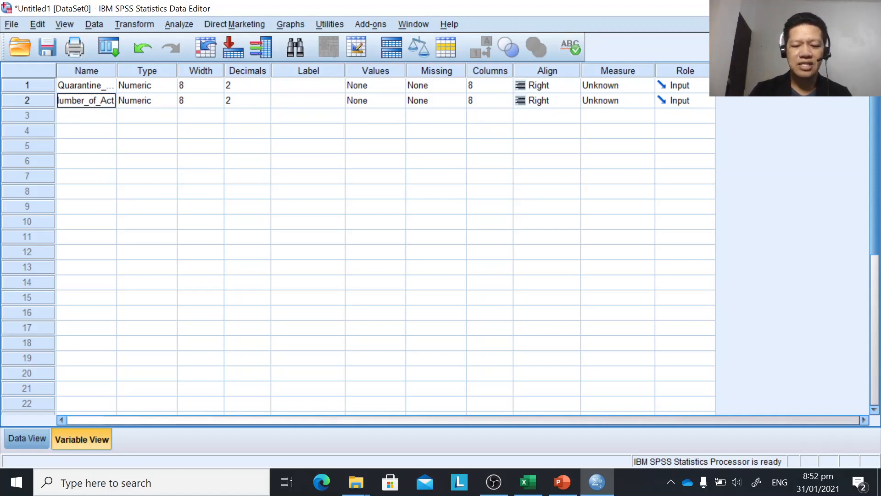
type("ive_")
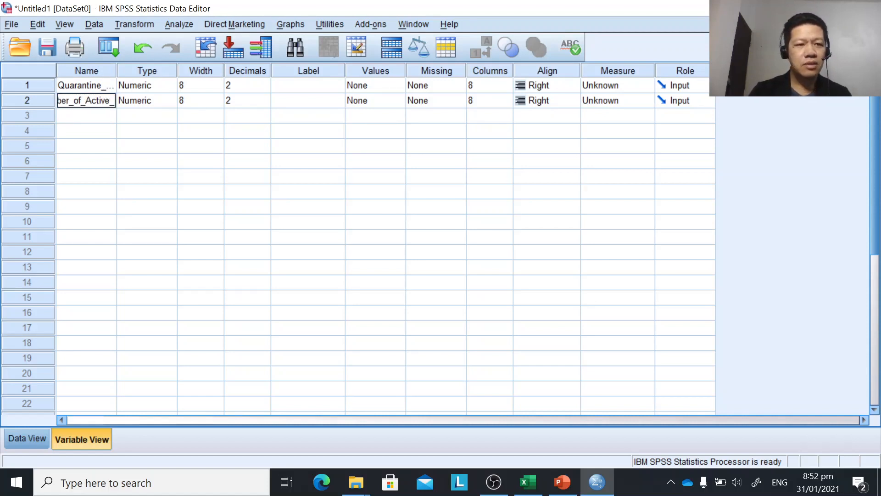
type("Case")
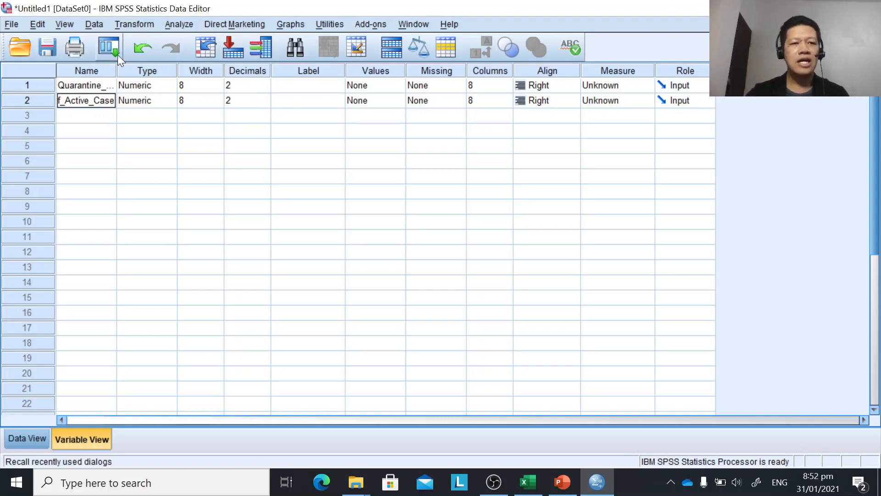
left_click(106, 71)
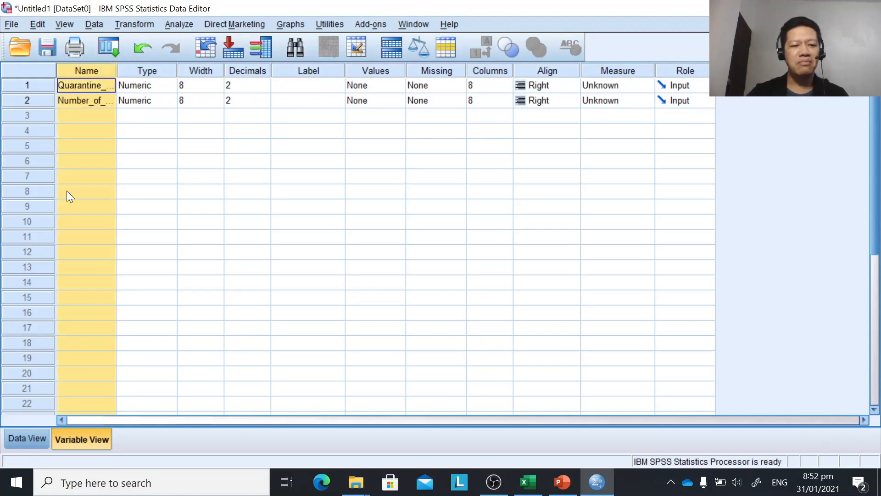
Review the renamed variables' column headings in the data sheet
left_click(26, 440)
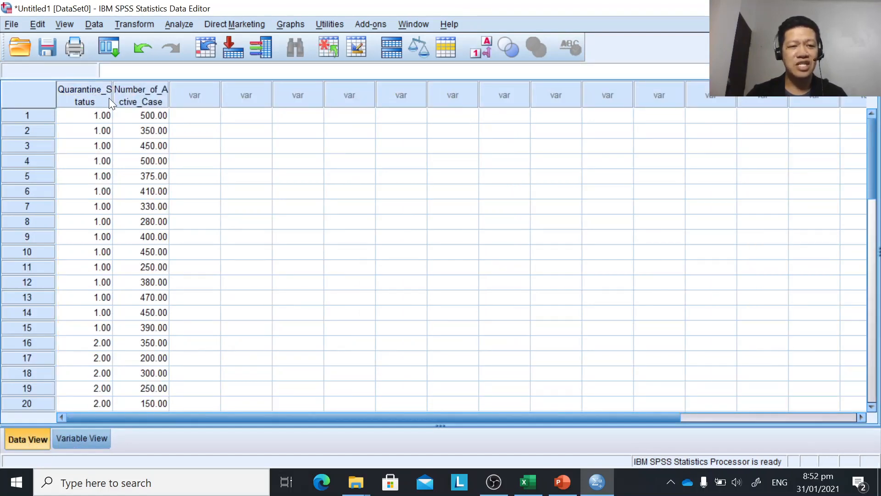
left_click(92, 98)
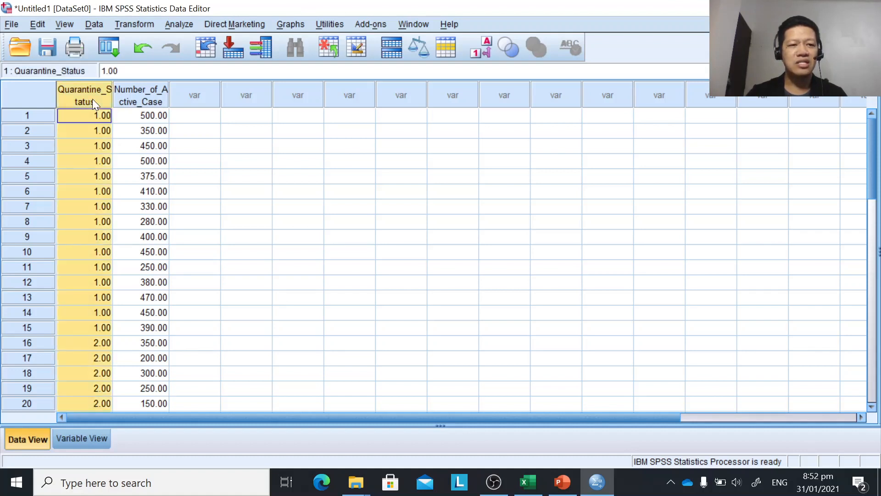
left_click(155, 101)
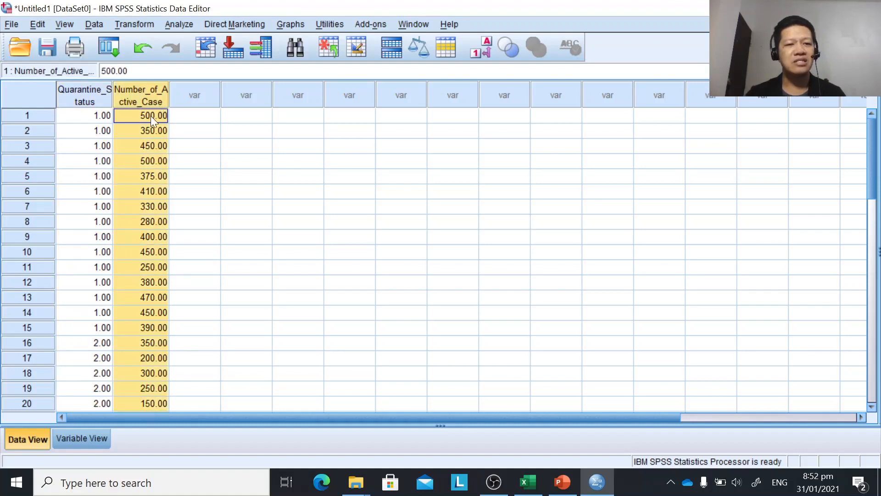
Set the measurement level of the Quarantine_Status variable to Nominal in the variable definitions
left_click(85, 441)
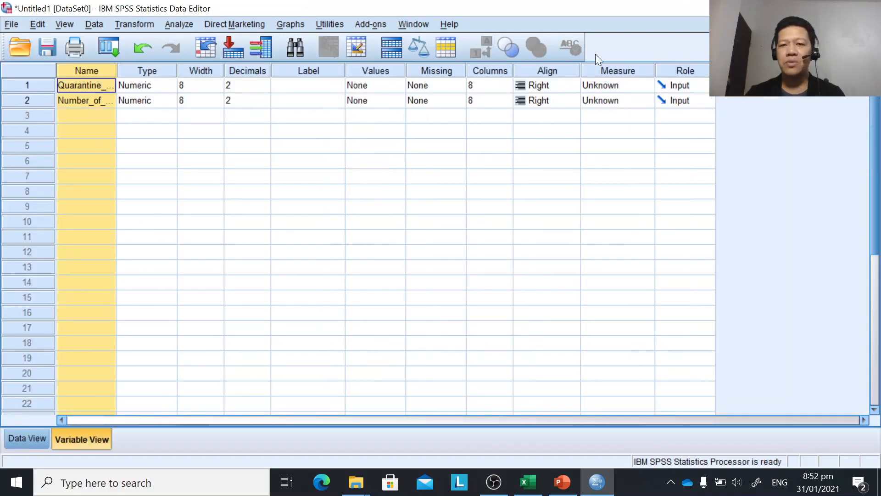
left_click(635, 67)
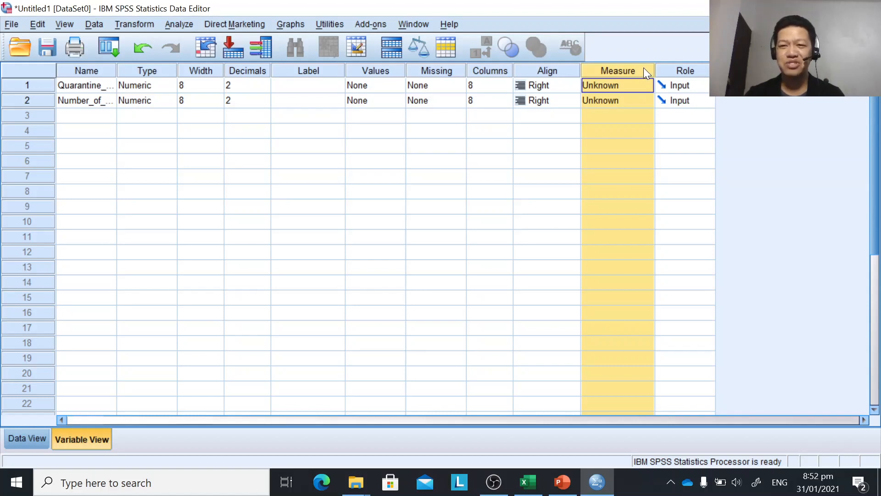
left_click(20, 87)
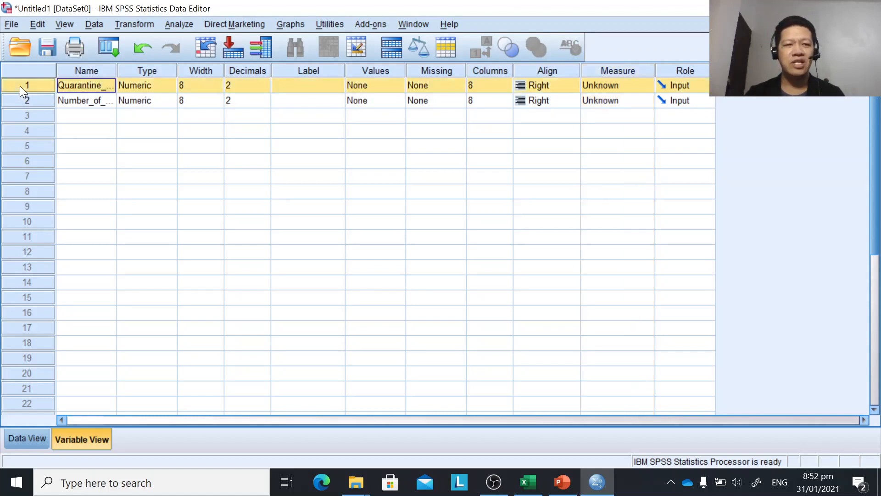
left_click(647, 87)
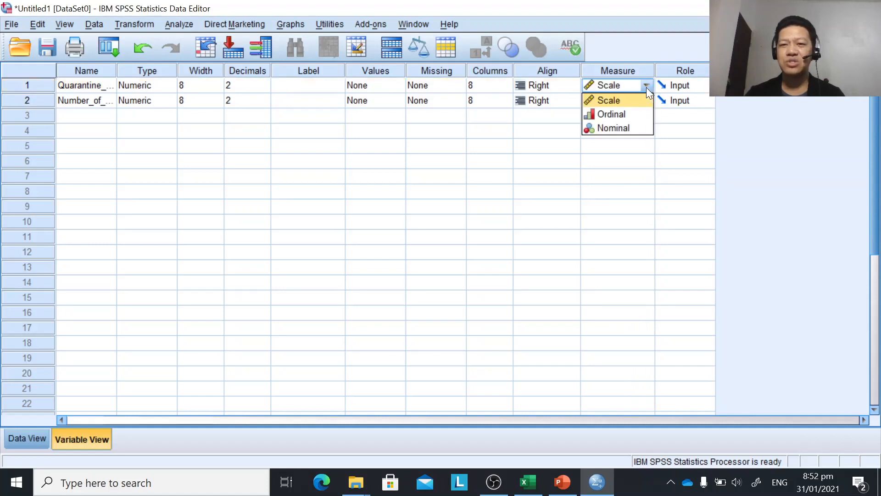
left_click(635, 128)
Set the measurement level of the Number_of_Active_Case variable to Scale in the variable definitions
left_click(31, 99)
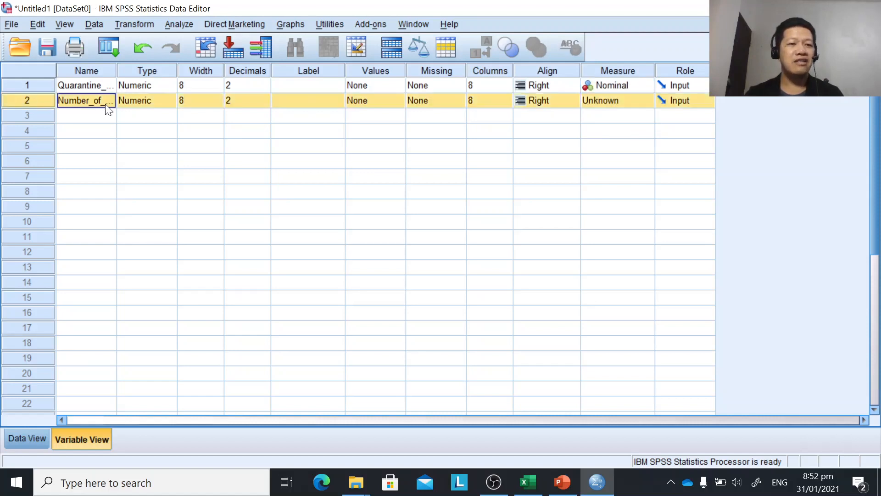
left_click(643, 99)
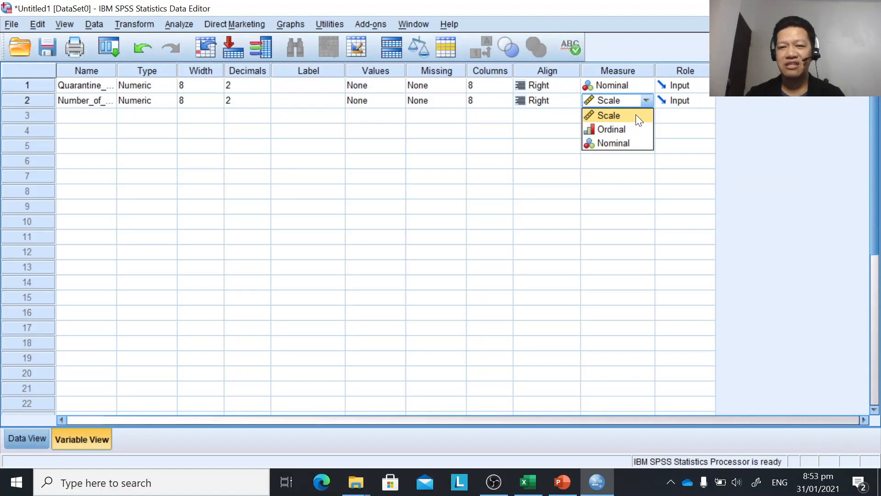
left_click(35, 101)
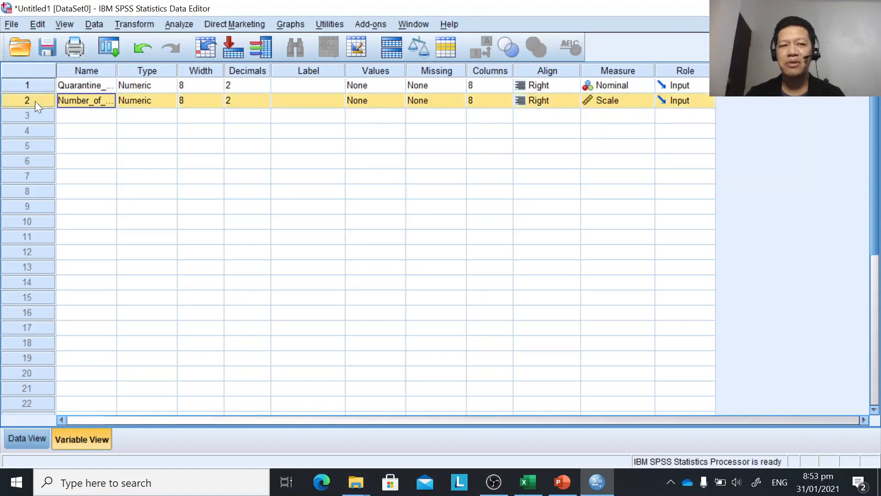
left_click(648, 101)
left_click(645, 118)
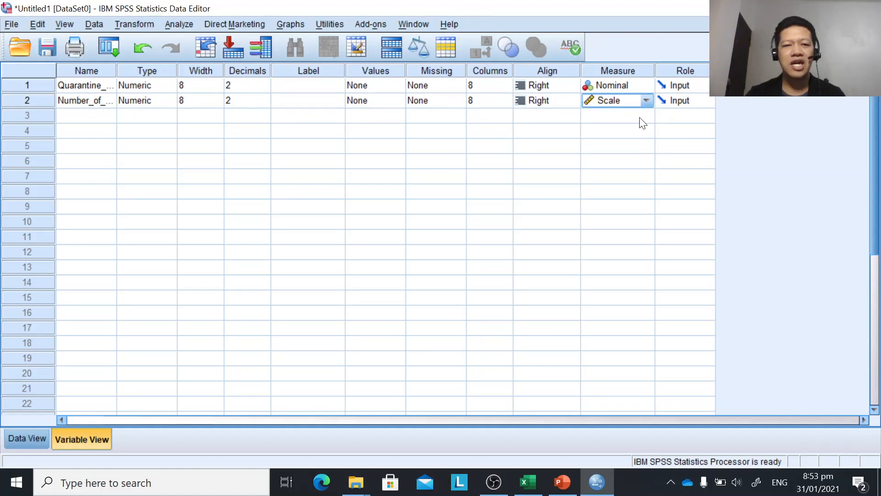
left_click(636, 70)
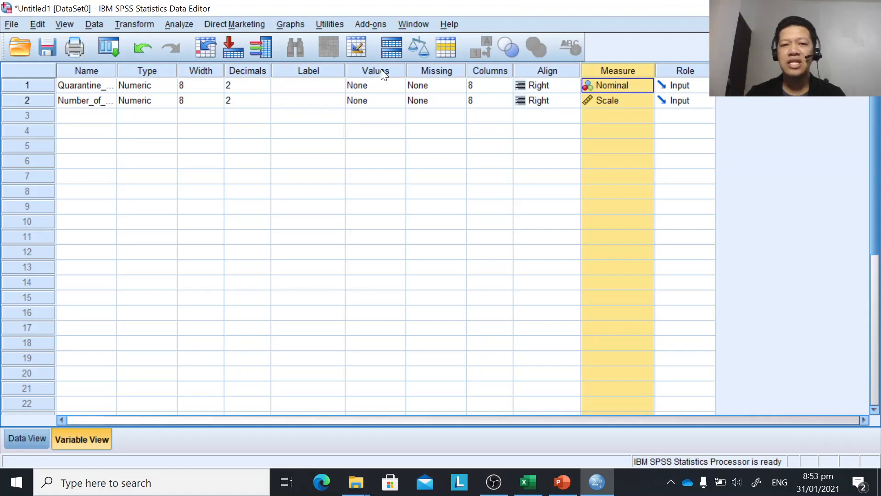
Add a value label to the Quarantine_Status variable that defines value 1 as GCQ
left_click(396, 69)
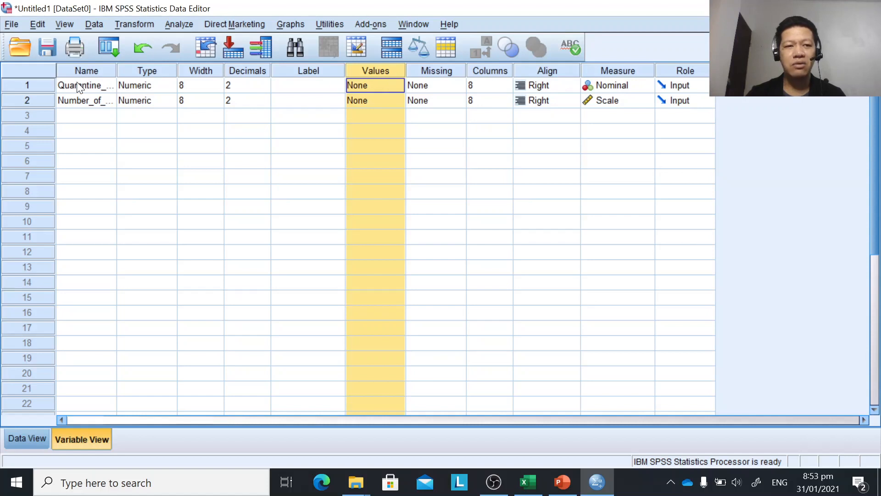
left_click(26, 85)
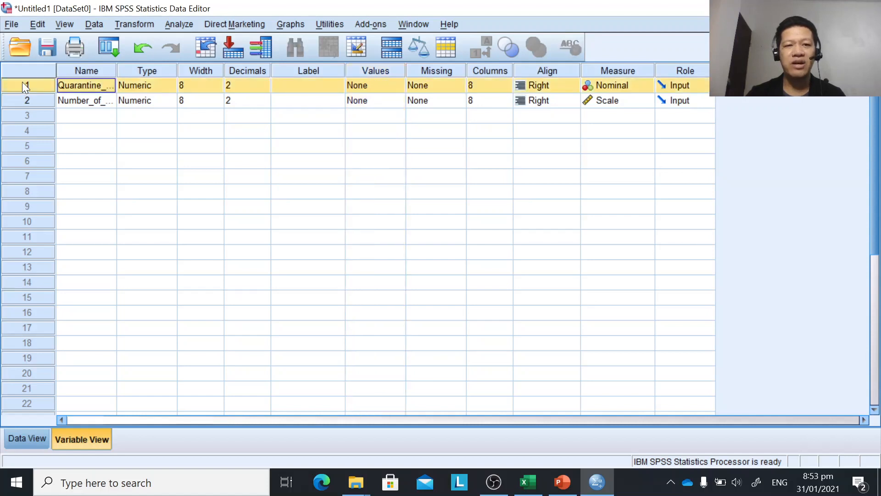
left_click(395, 74)
left_click(398, 85)
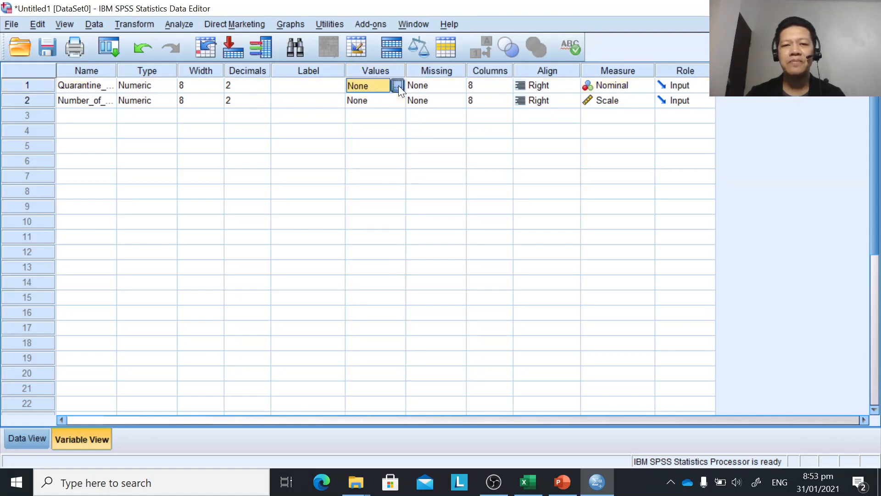
left_click(399, 85)
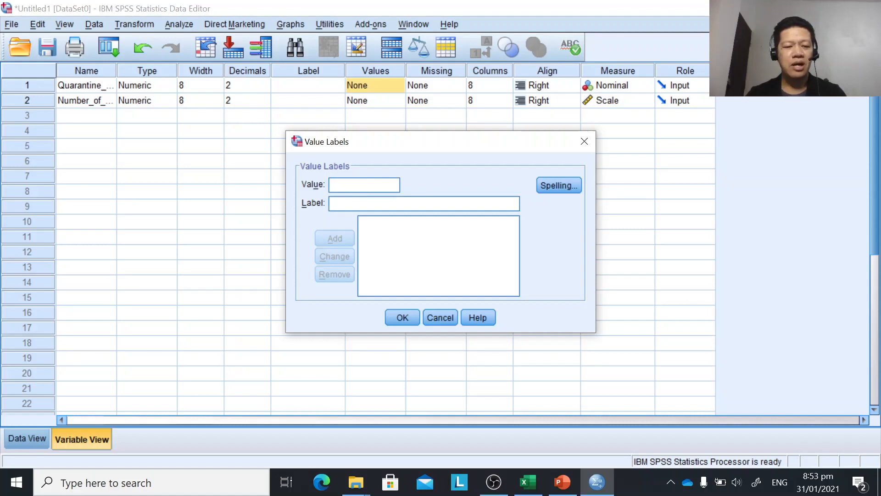
type("1")
key("Tab")
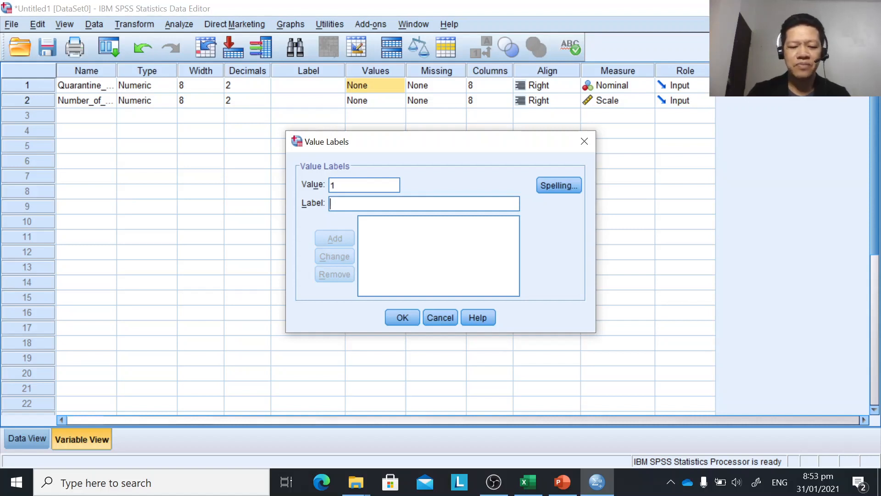
type("GCQ")
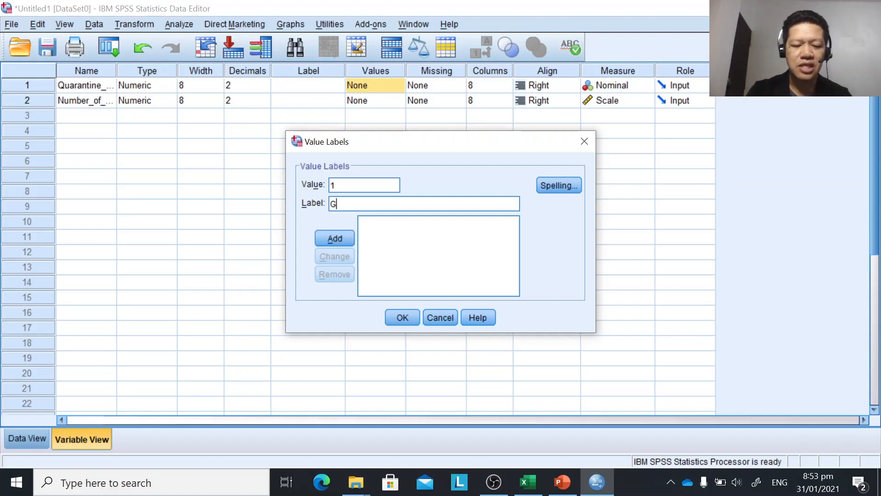
left_click(325, 243)
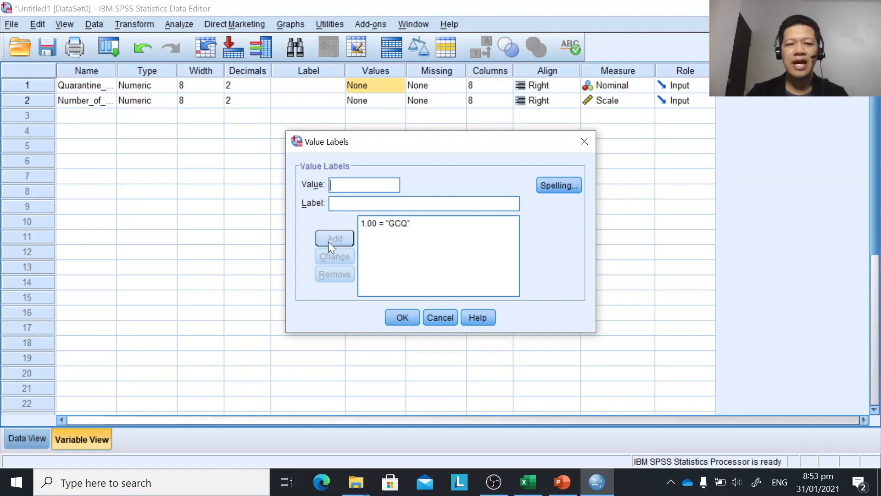
Add a second Quarantine_Status label that defines value 2 as ECQ, and apply the value labels
type("2")
key("Tab")
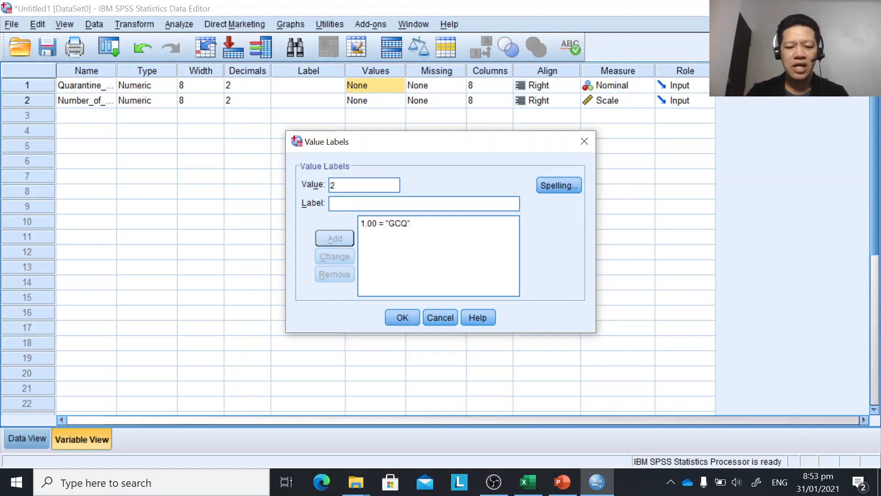
type("ECQ")
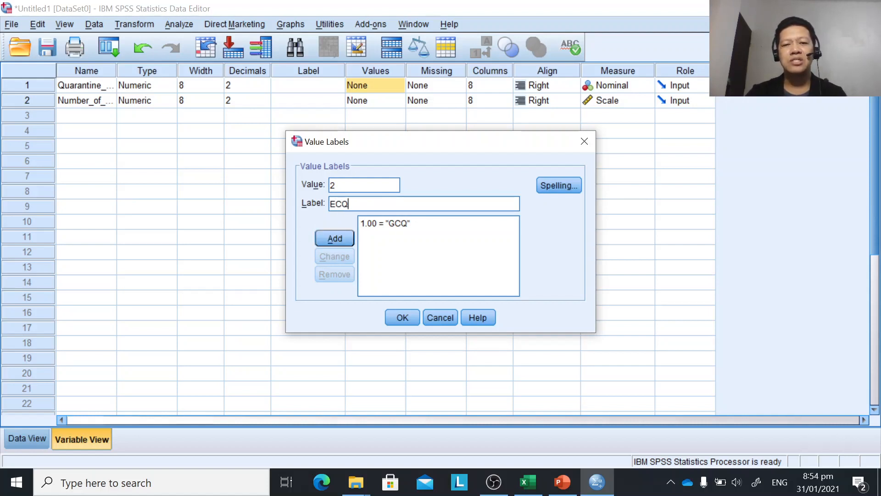
left_click(337, 240)
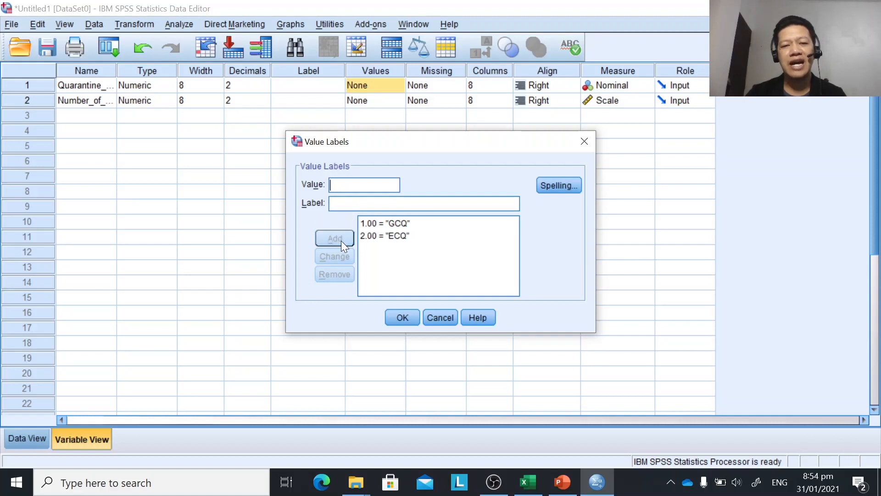
left_click(407, 321)
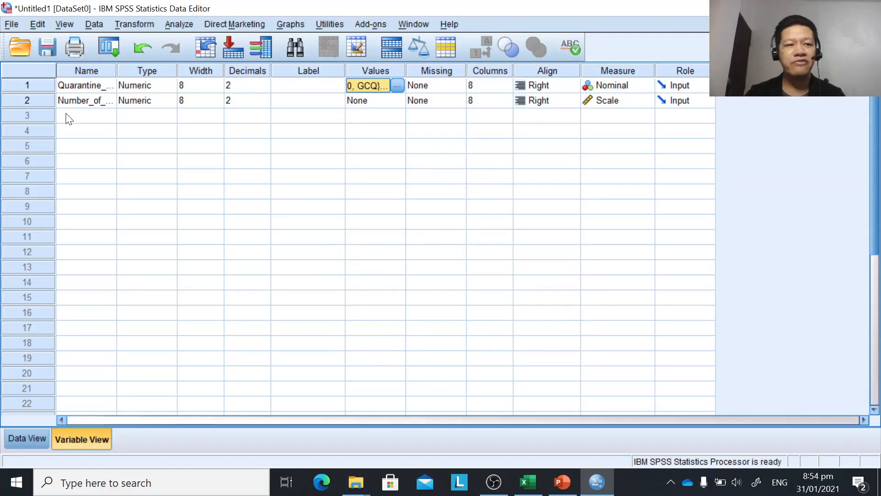
Review the measurement levels and value labels of both variables and compare them with the codes in the data sheet
left_click(35, 101)
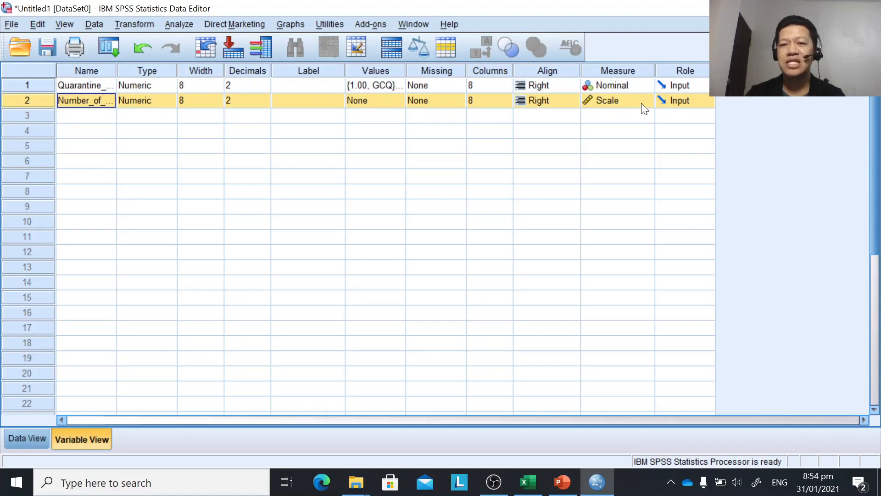
left_click(36, 84)
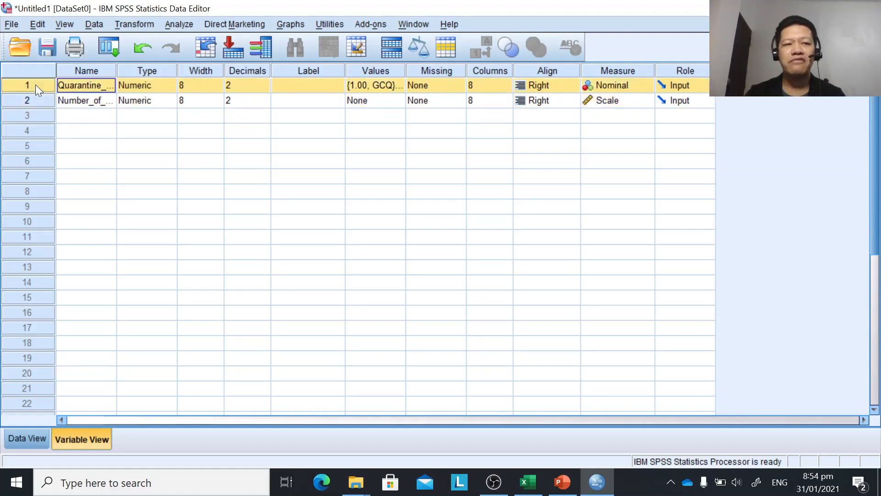
left_click(387, 69)
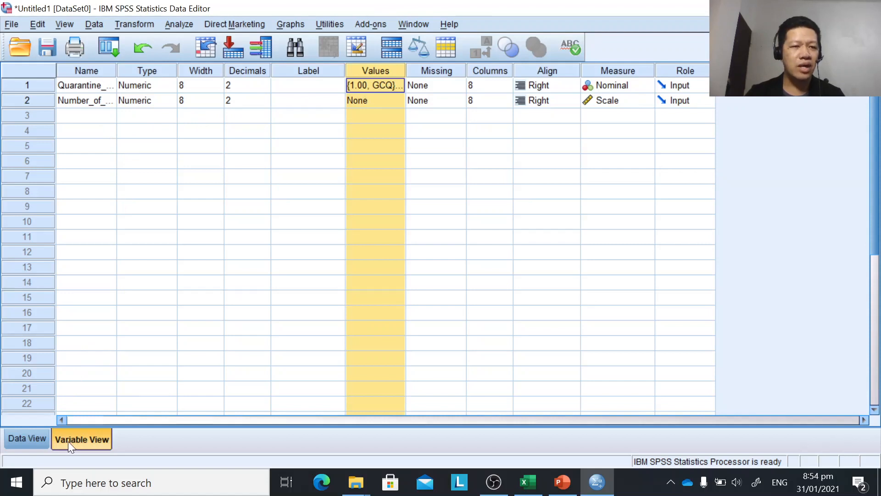
left_click(40, 438)
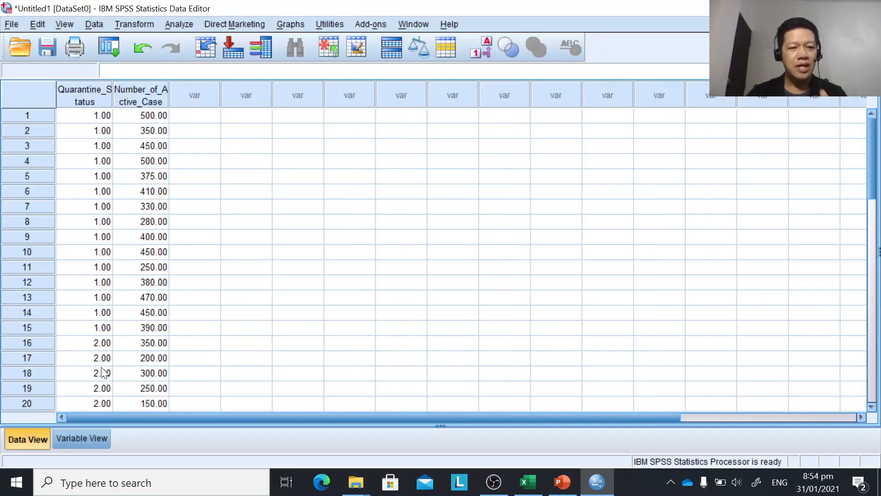
left_click(96, 435)
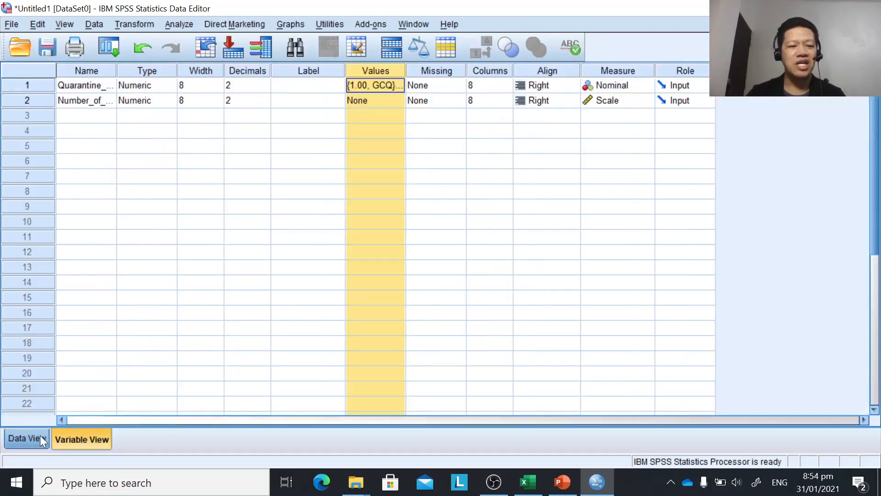
left_click(37, 435)
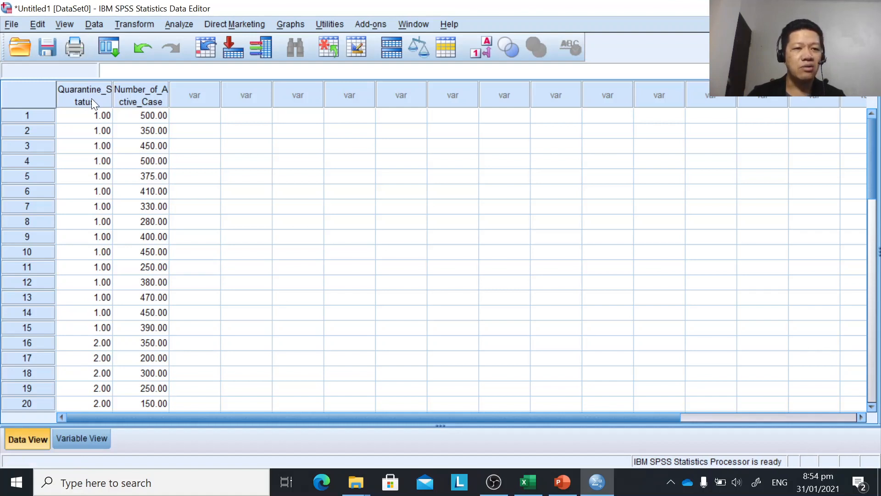
Display the value labels in the data sheet to check the Quarantine_Status rows, and switch back to the numeric codes
left_click(67, 24)
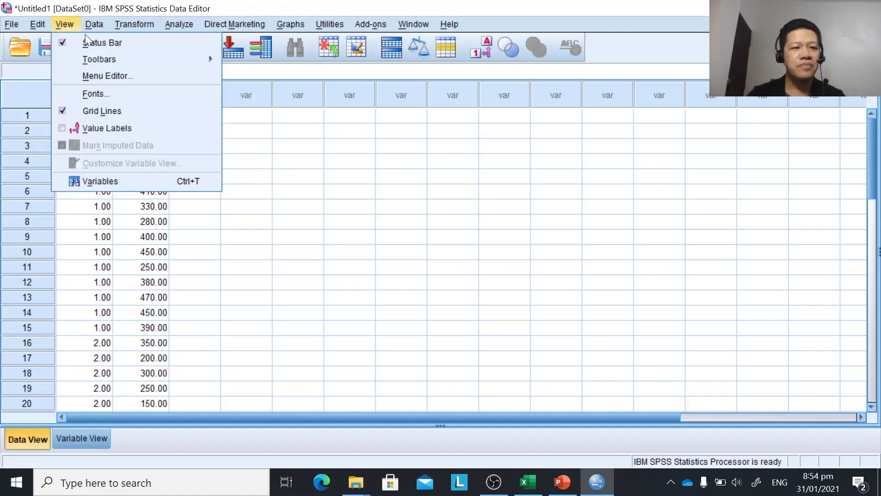
left_click(62, 128)
scroll(100, 267, "down", 2)
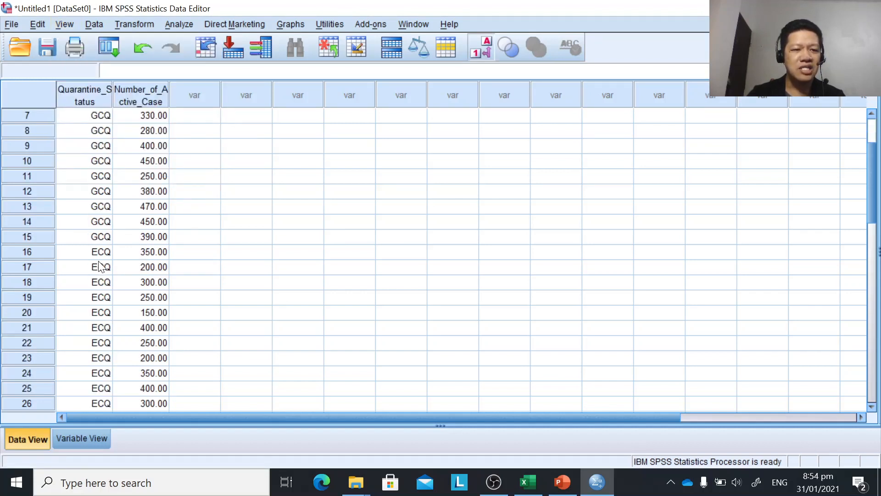
scroll(102, 270, "up", 2)
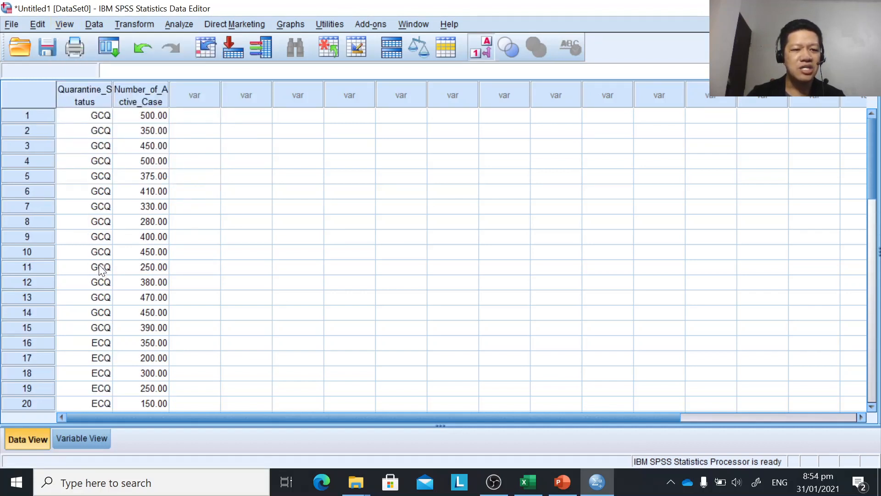
left_click(71, 24)
left_click(97, 128)
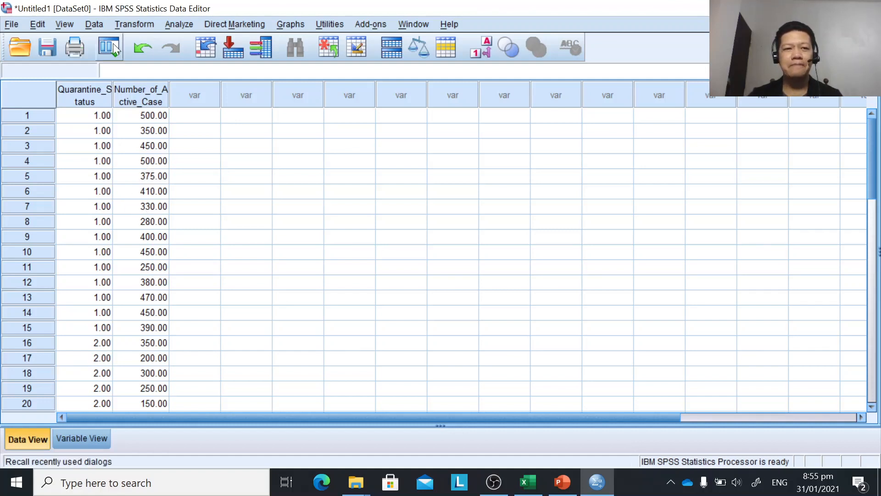
Set up an Independent-Samples T Test with Number_of_Active_Case as the test variable and Quarantine_Status as the grouping variable
left_click(179, 24)
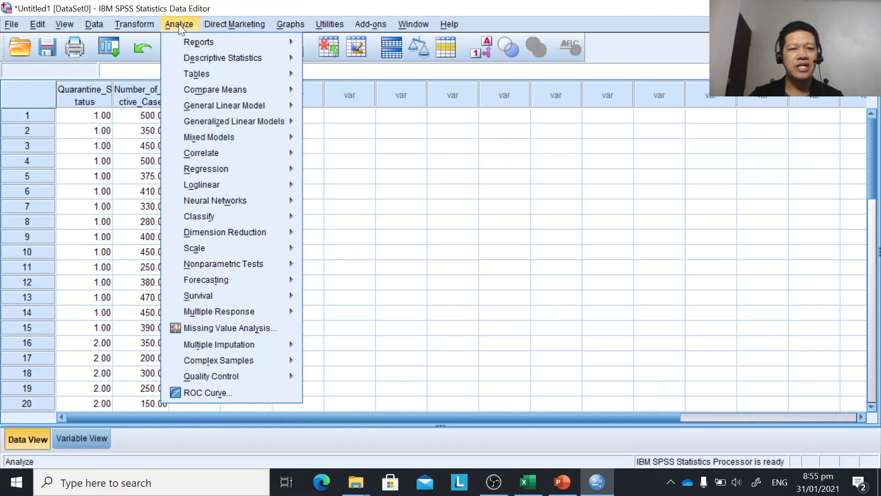
mouse_move(193, 90)
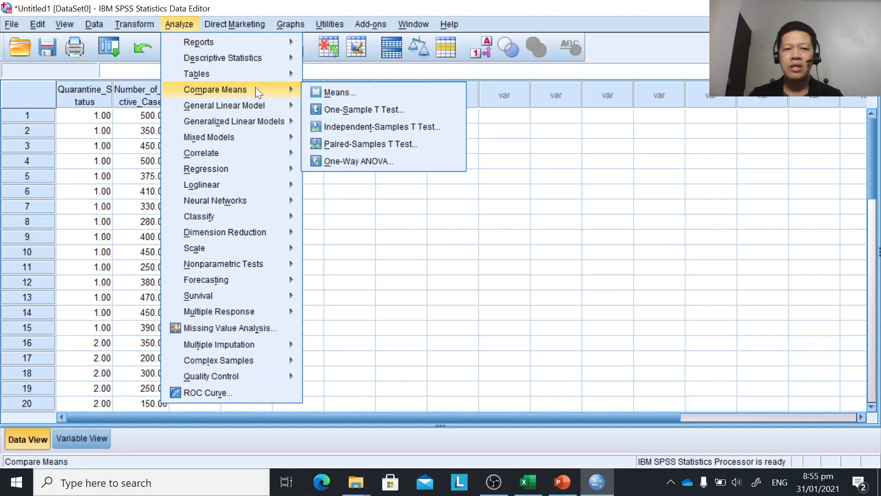
left_click(354, 126)
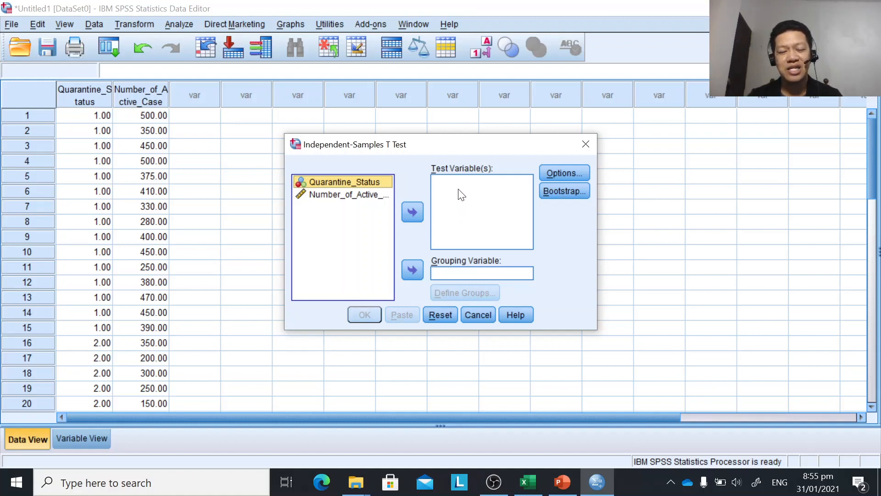
left_click(361, 198)
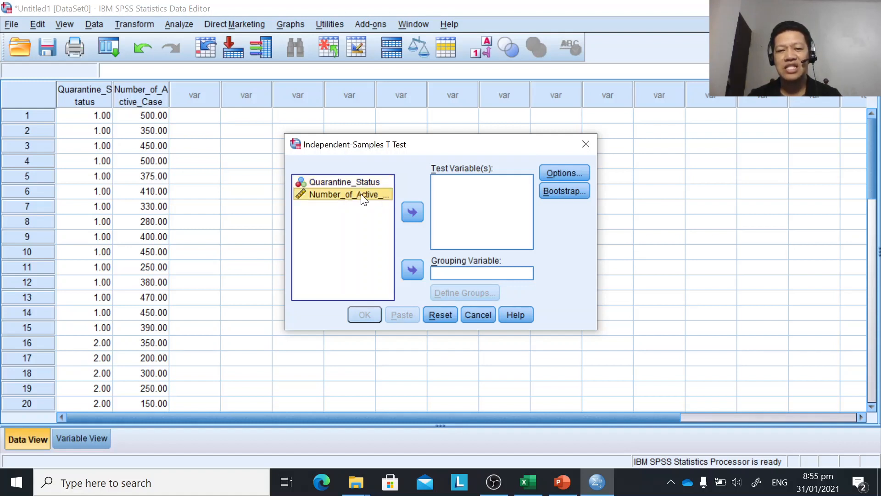
left_click(413, 213)
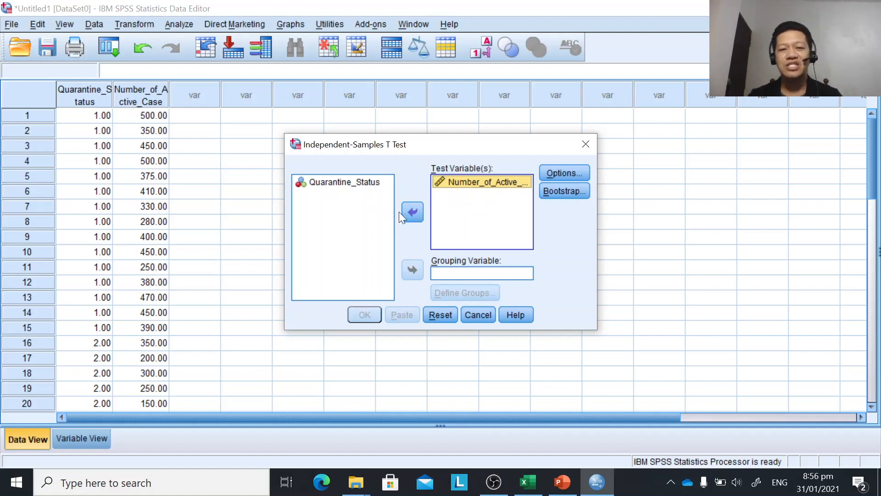
left_click(362, 184)
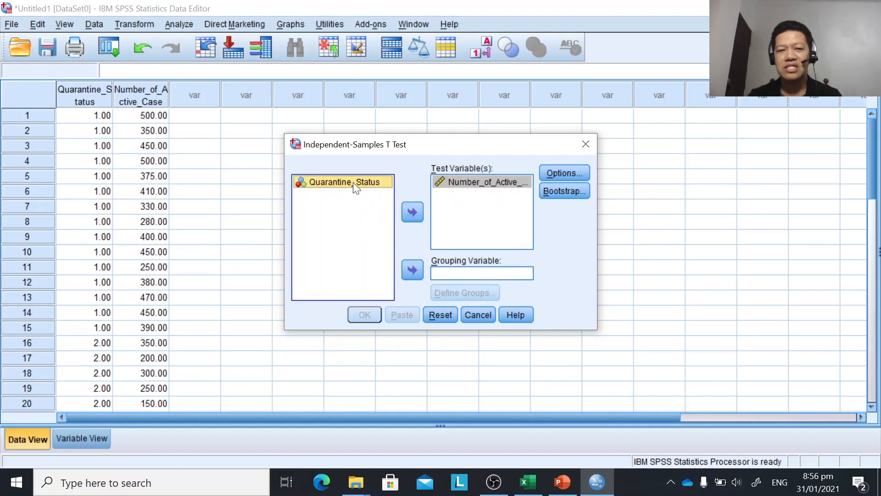
left_click(413, 270)
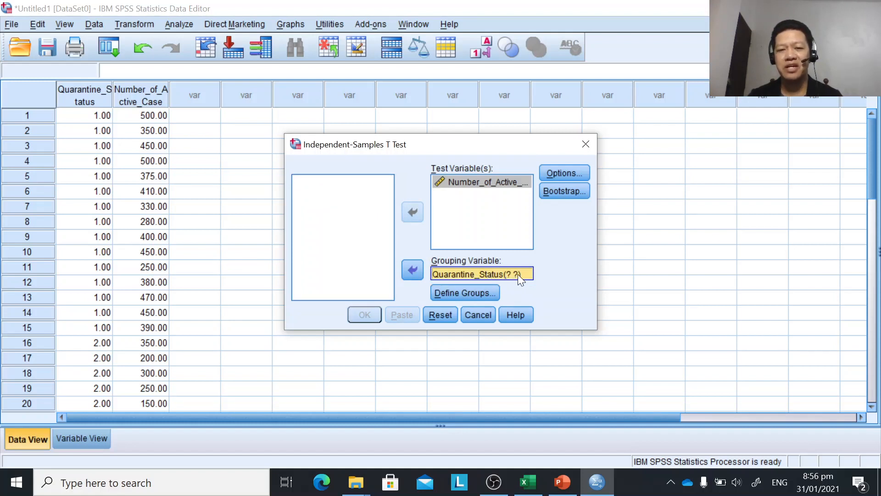
Define the grouping values for Quarantine_Status, with 1 for Group 1 and 2 for Group 2
left_click(466, 293)
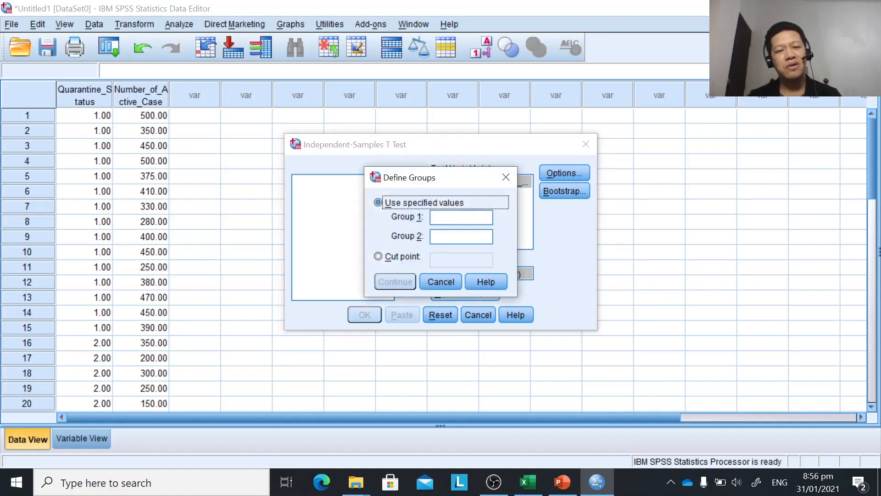
left_click(461, 218)
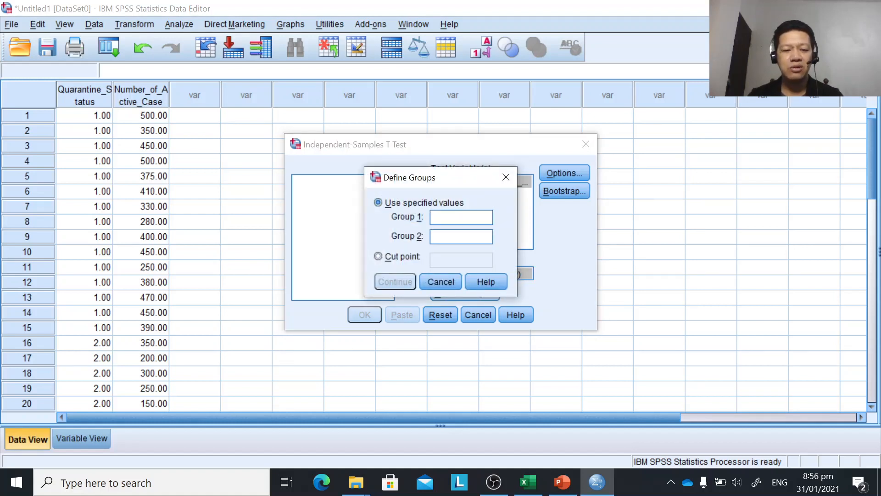
type("1")
left_click(461, 237)
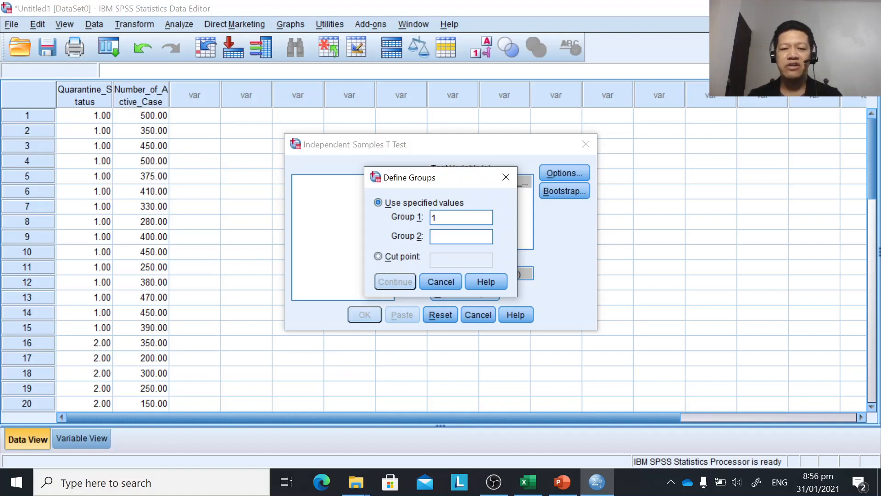
type("2")
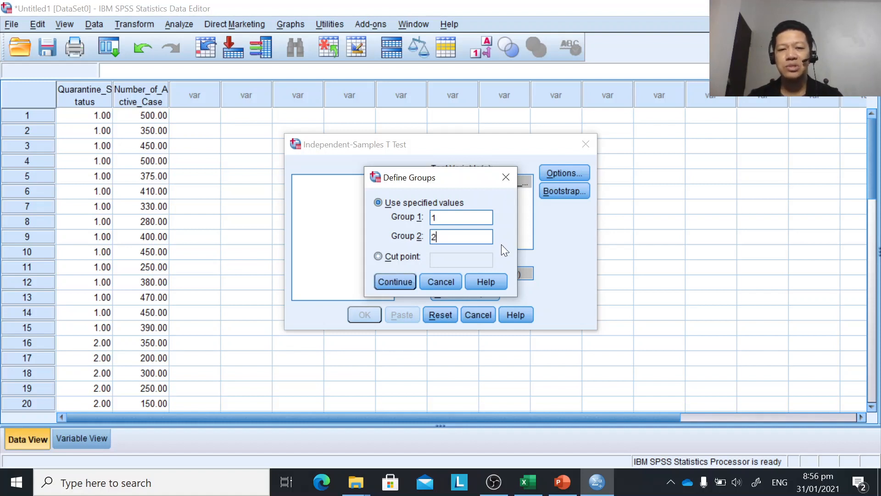
left_click(395, 282)
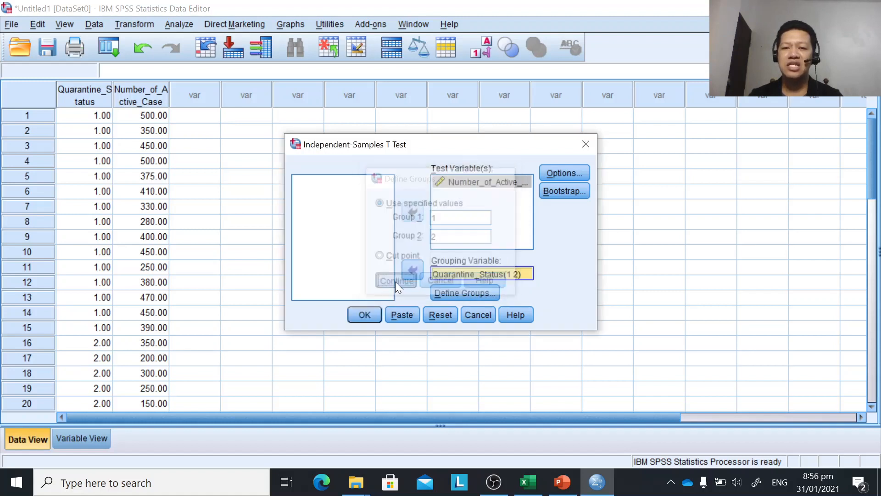
Keep the 95% confidence interval in the test options, run the t test and bring the full Independent Samples Test table into view
left_click(556, 173)
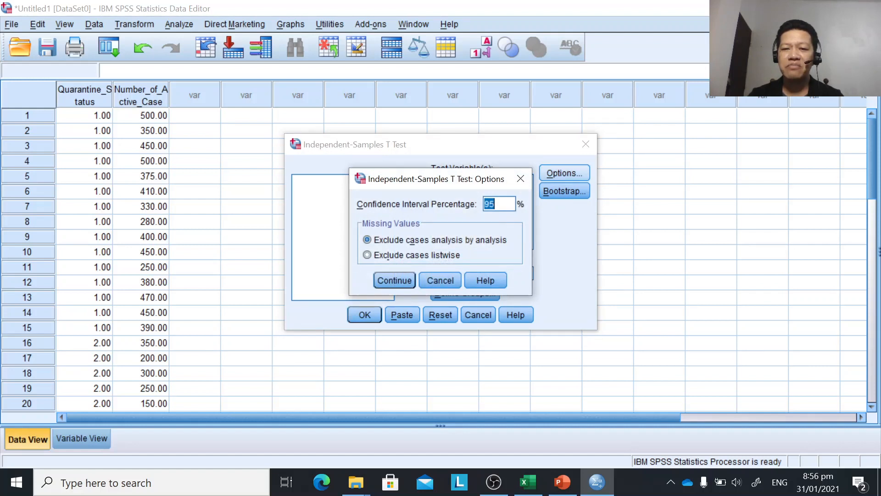
left_click(499, 204)
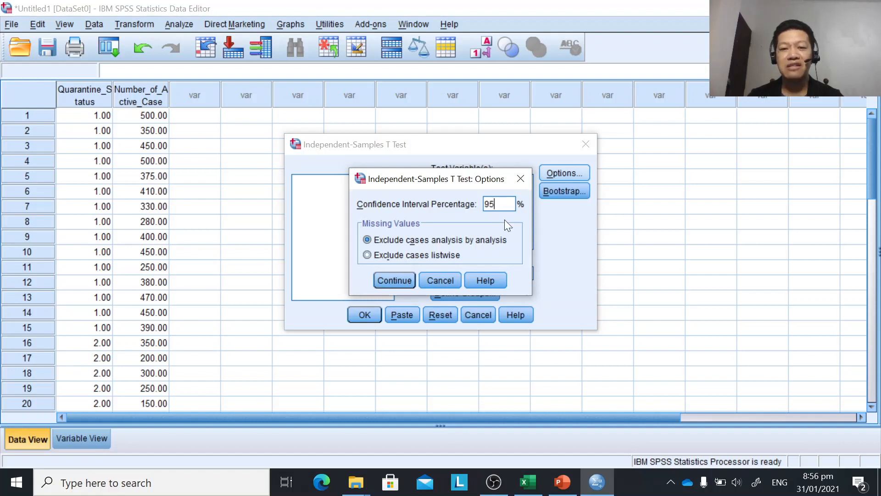
left_click(398, 280)
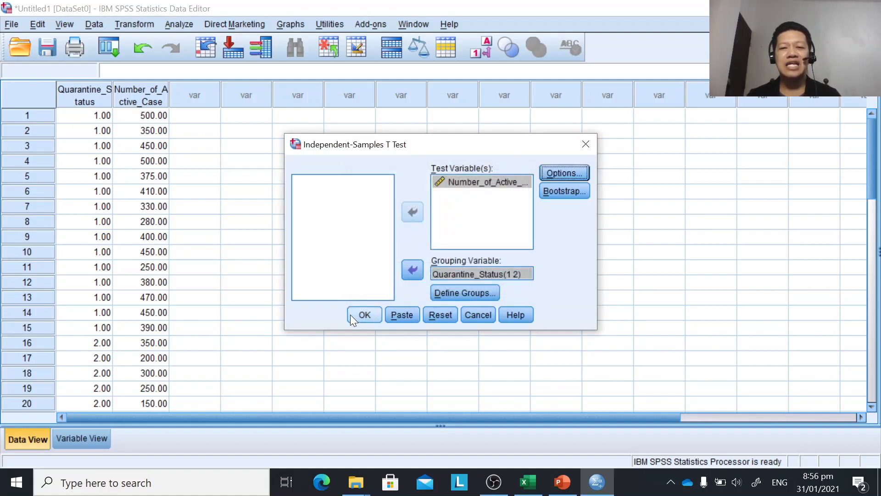
left_click(363, 315)
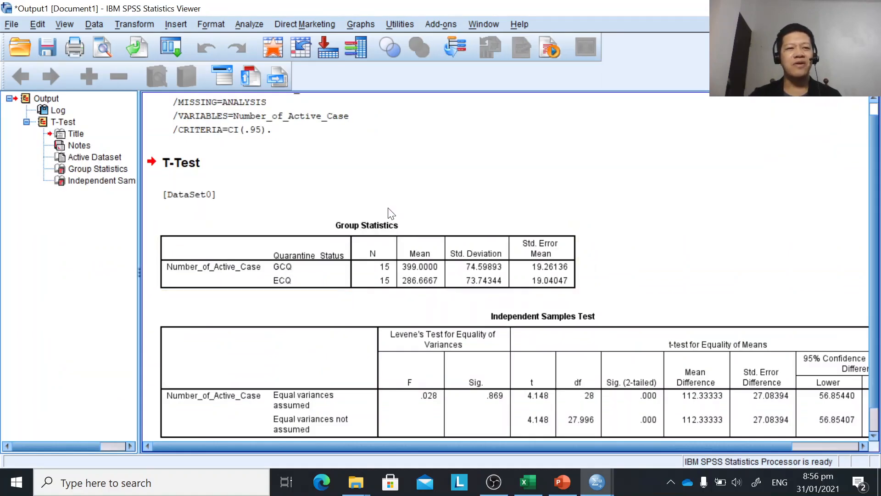
scroll(591, 262, "down", 1)
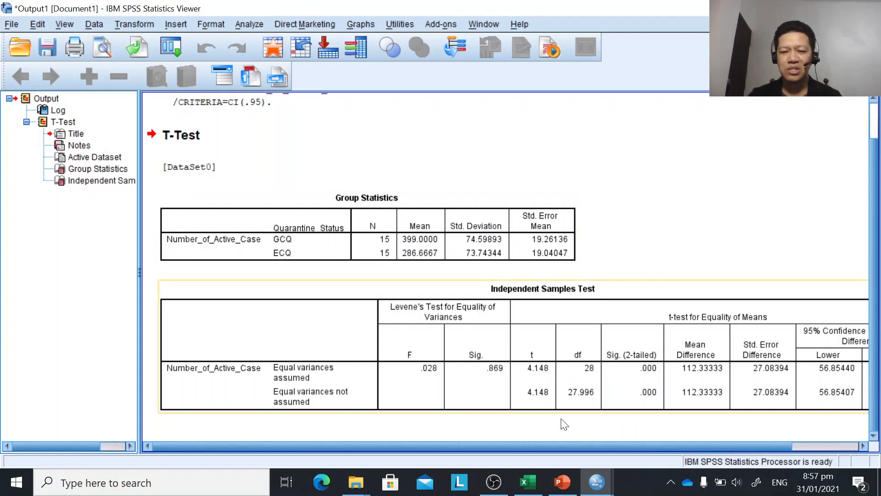
Switch to the PowerPoint presentation, start the slide show from the Research Data slide and advance to the SPSS Output slide
mouse_move(566, 490)
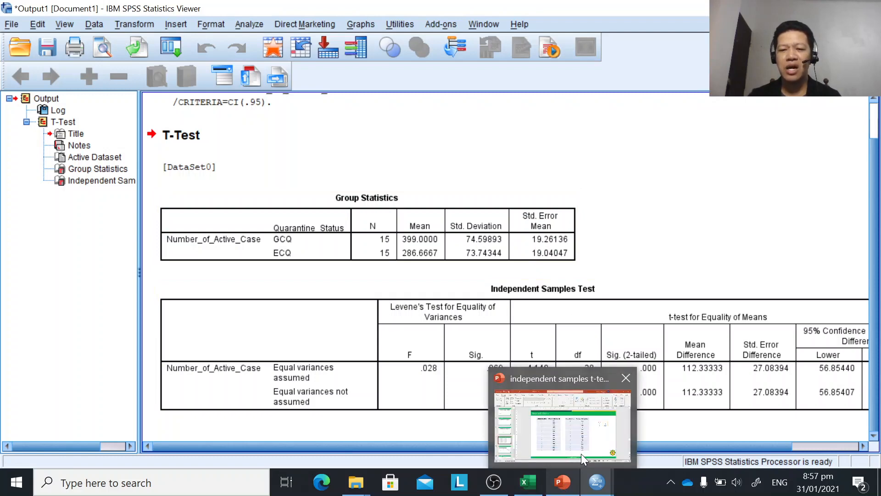
left_click(564, 420)
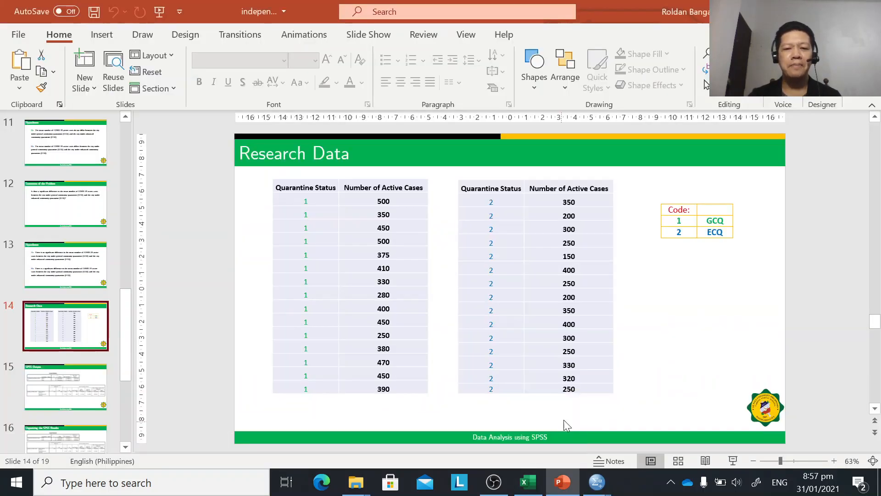
left_click(733, 461)
left_click(549, 395)
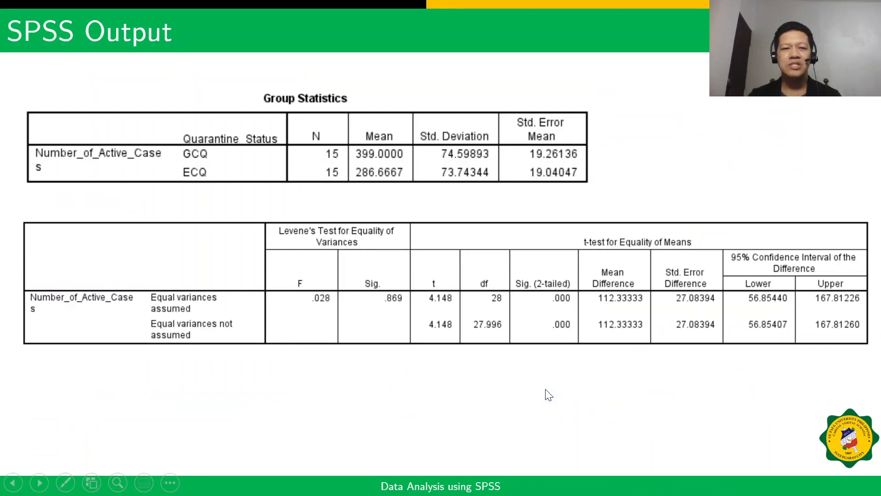